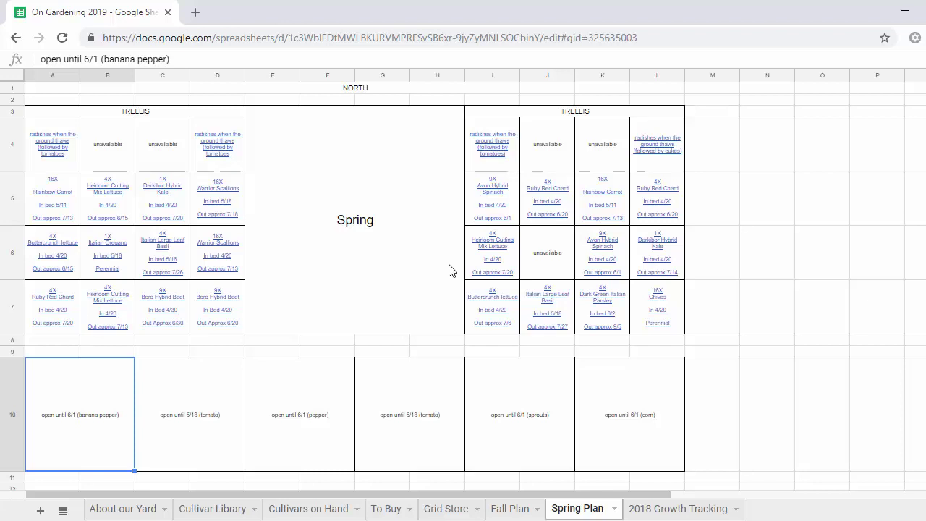
Step: Set the zoom of the Spring Plan sheet to 100%
mouse_move(165, 243)
mouse_move(628, 252)
key("Escape")
left_click(147, 112)
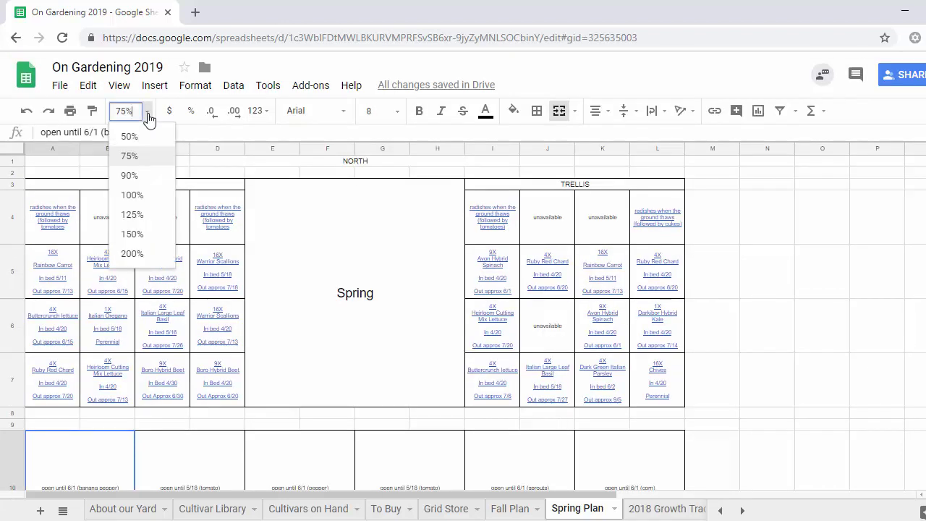
left_click(153, 195)
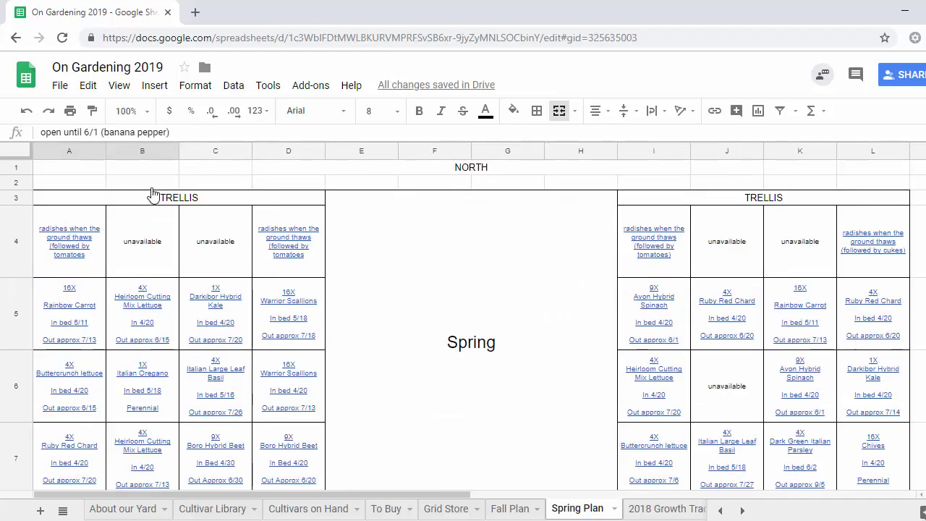
Step: View the seed page linked from the radish cell A4, then return to the Spring Plan sheet
mouse_move(65, 233)
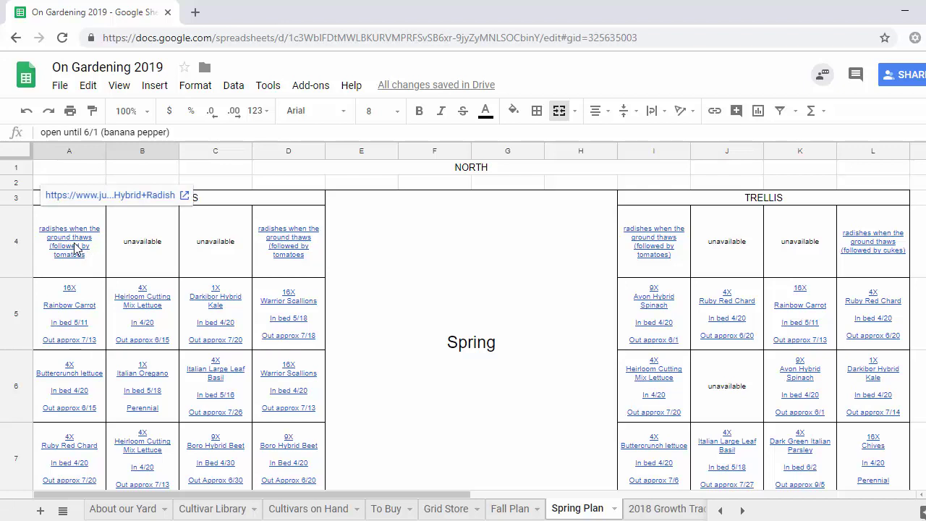
left_click(68, 197)
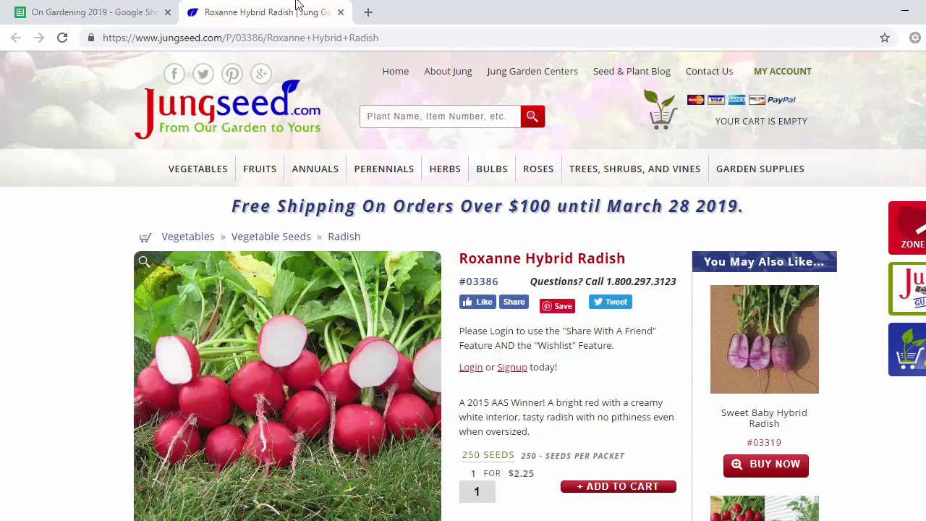
left_click(132, 11)
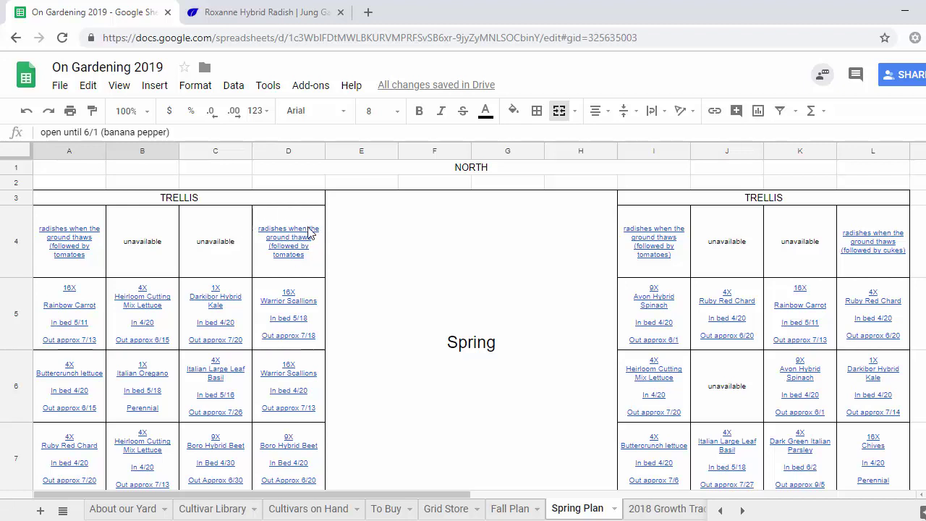
Step: Read the product page linked from the Rainbow Carrot cell A5 and return to the garden spreadsheet
mouse_move(297, 249)
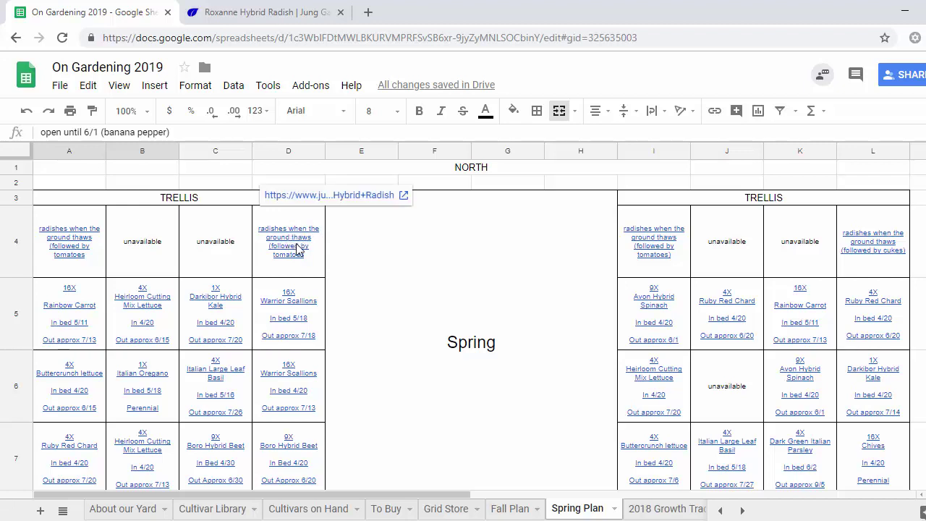
mouse_move(85, 320)
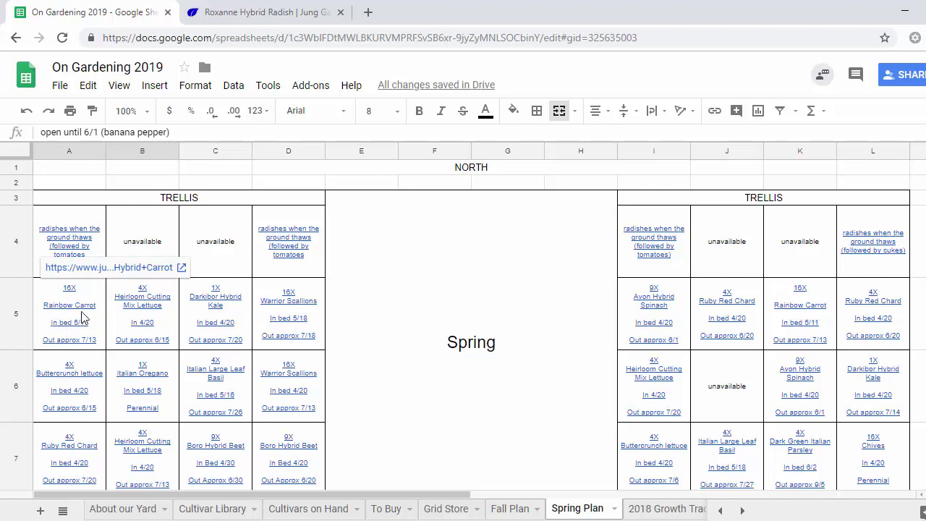
left_click(86, 269)
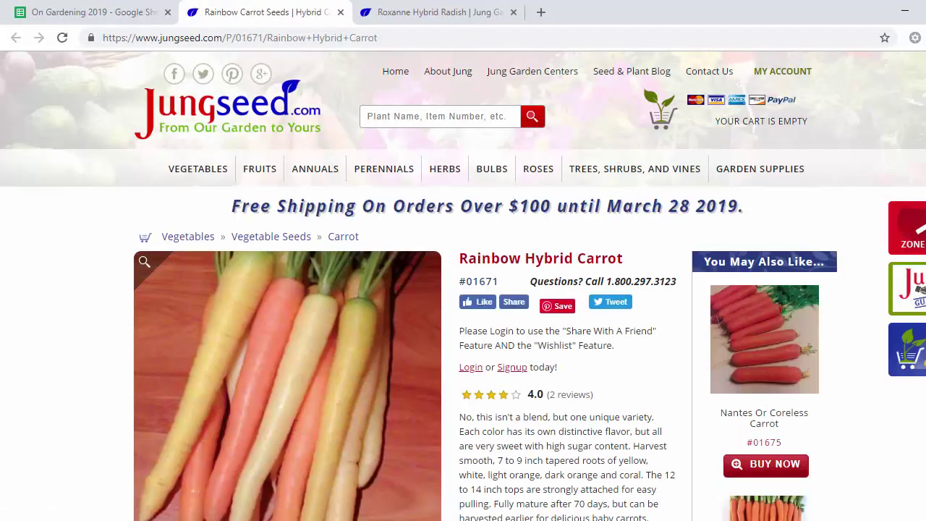
scroll(463, 286, "down", 1)
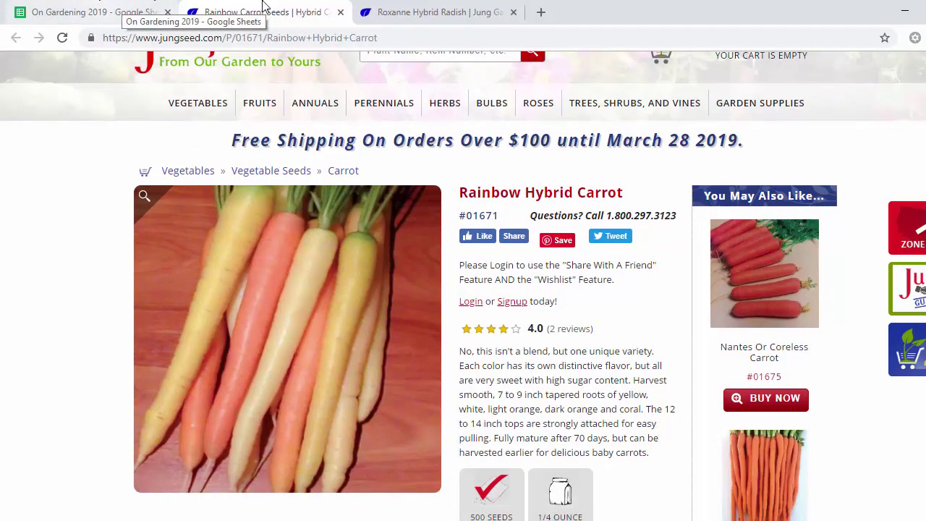
left_click(32, 7)
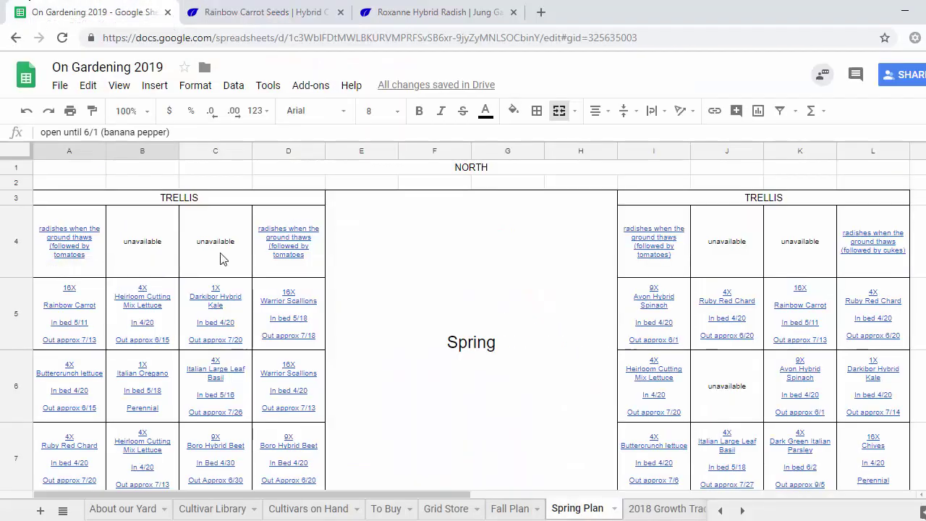
Step: Read the product page linked from the Heirloom Cutting Mix Lettuce cell B5 and go back to the spreadsheet
left_click(157, 302)
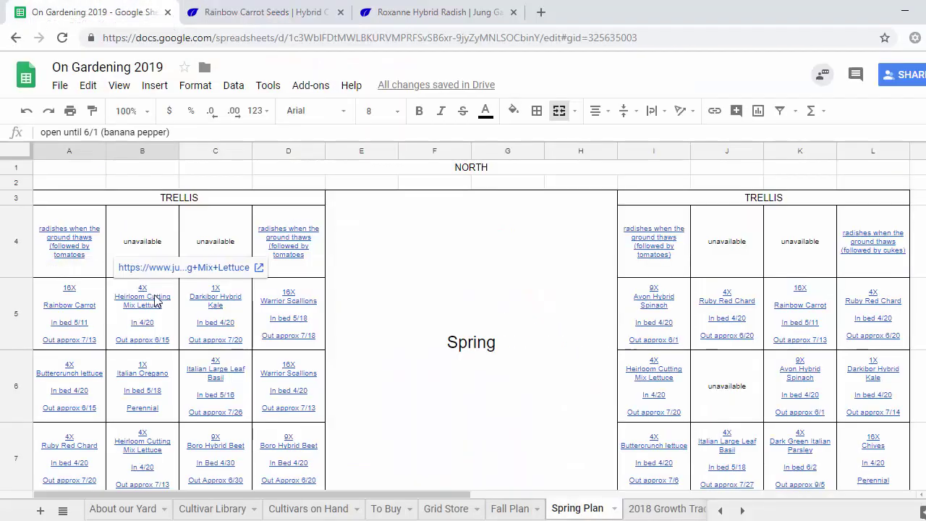
left_click(149, 276)
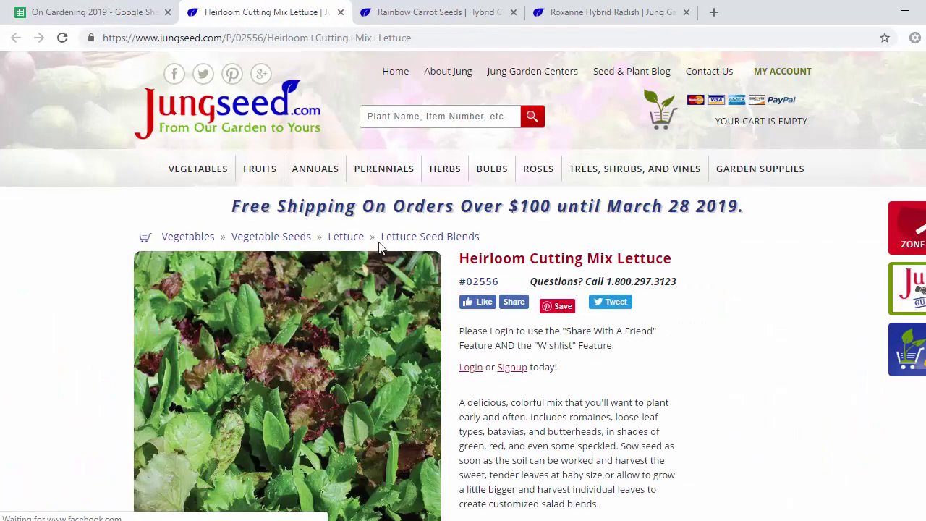
scroll(463, 286, "down", 1)
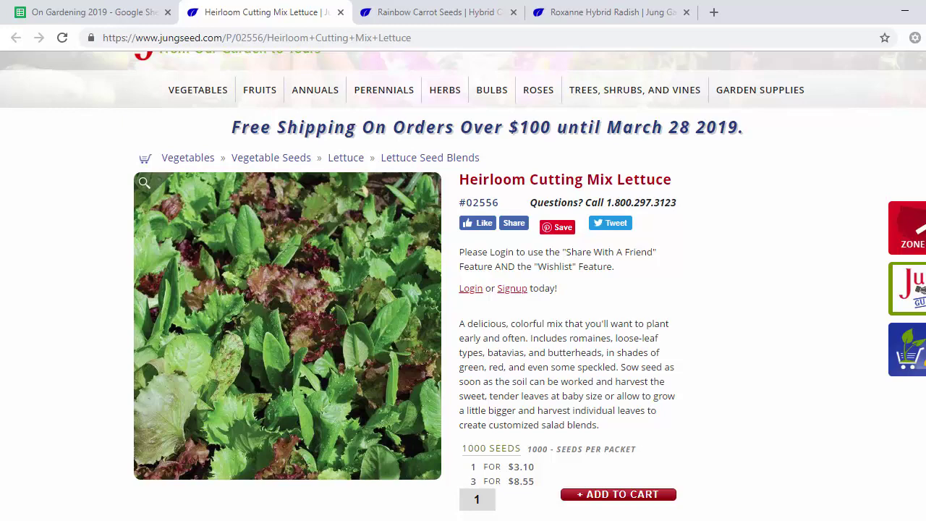
left_click(133, 8)
Step: Examine the product page linked from the Darkibor Hybrid Kale cell C5 and return to the Spring Plan
mouse_move(242, 297)
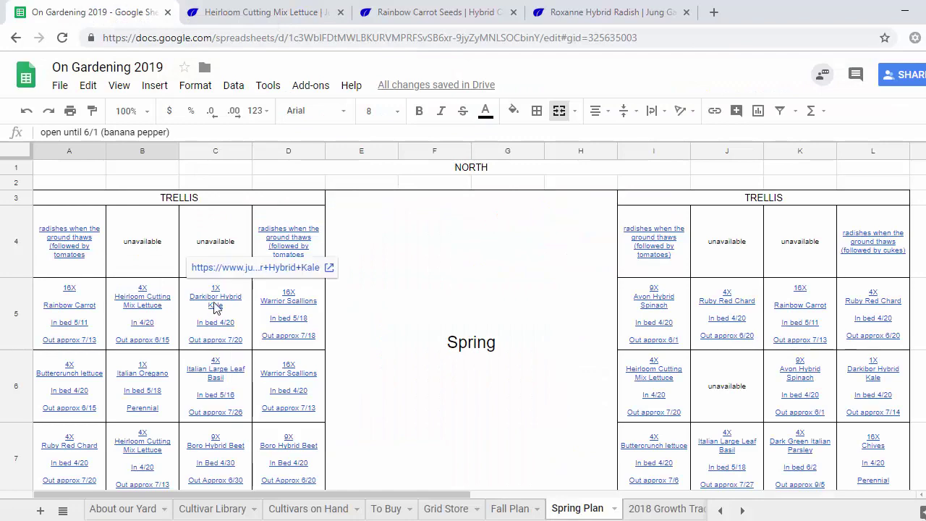
left_click(228, 269)
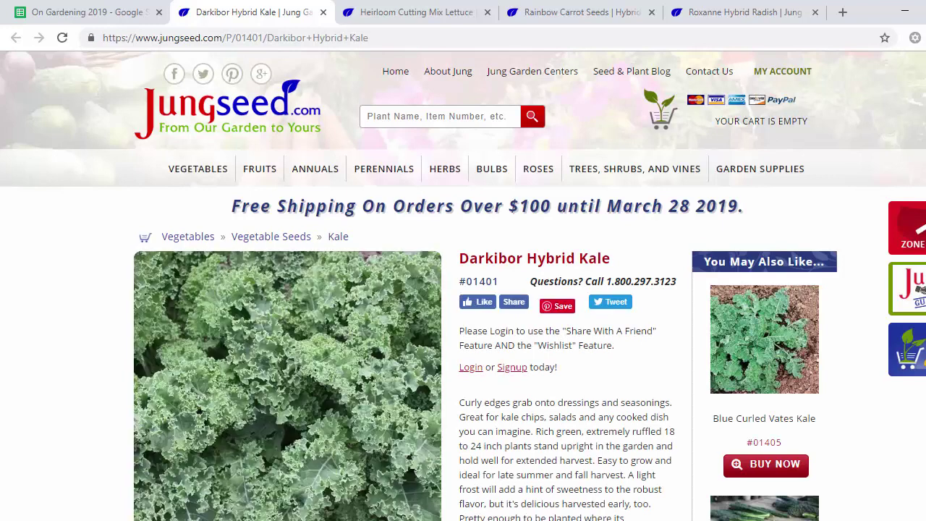
scroll(227, 275, "down", 2)
scroll(227, 275, "down", 2)
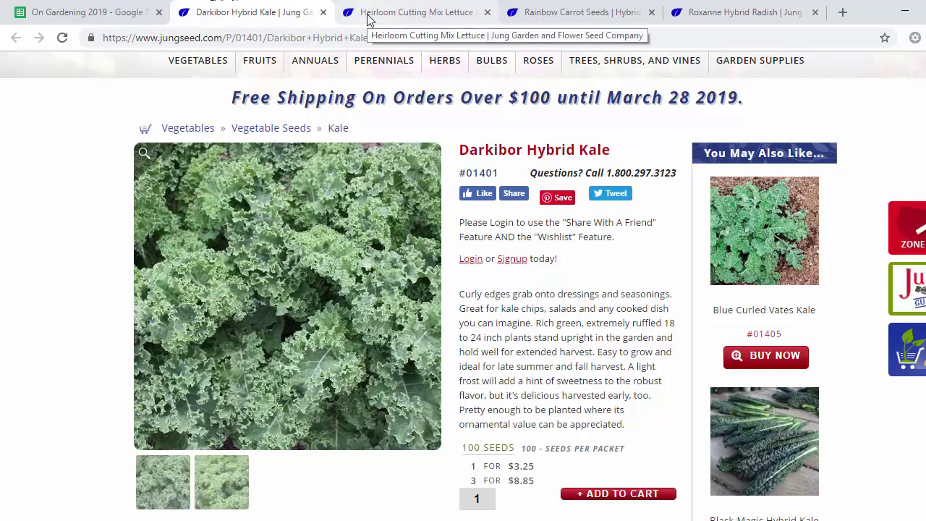
left_click(92, 7)
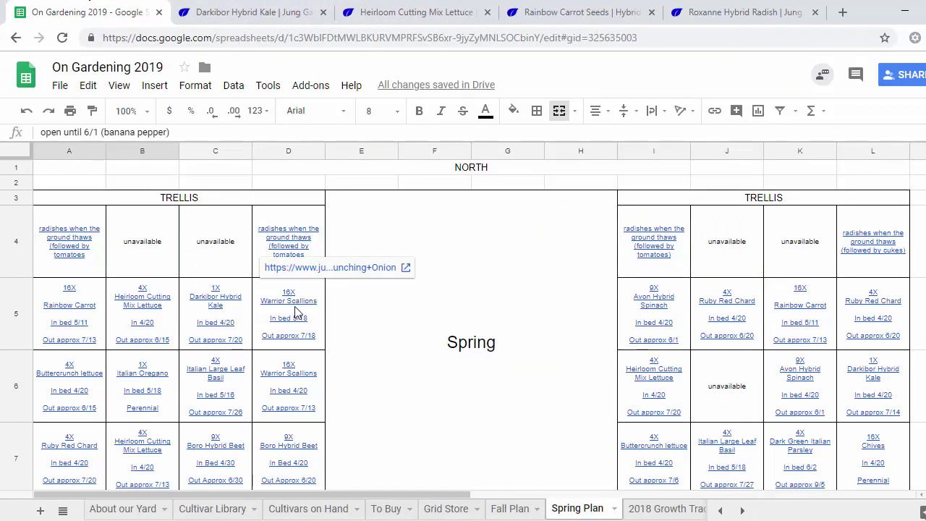
Step: Open the seed page linked from the Warrior Scallions cell D5 and examine its description and packet prices
mouse_move(297, 310)
left_click(295, 269)
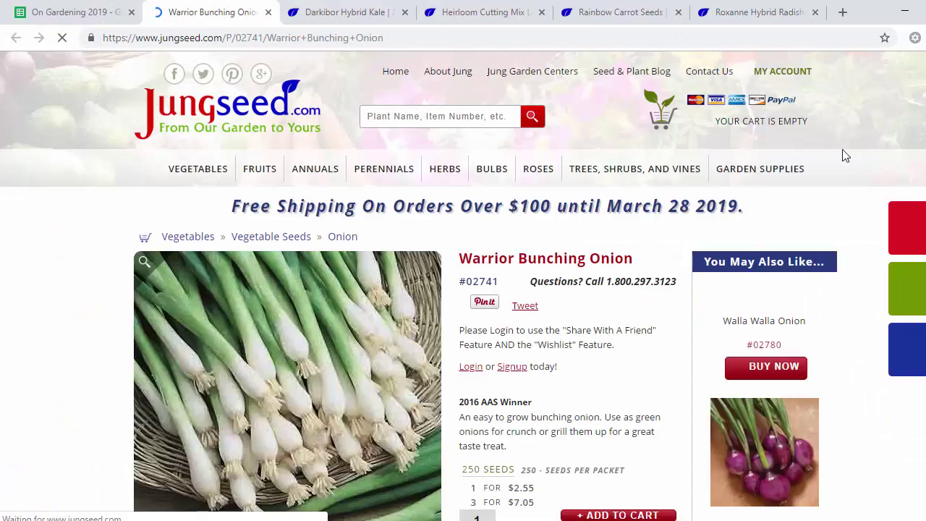
scroll(463, 289, "down", 2)
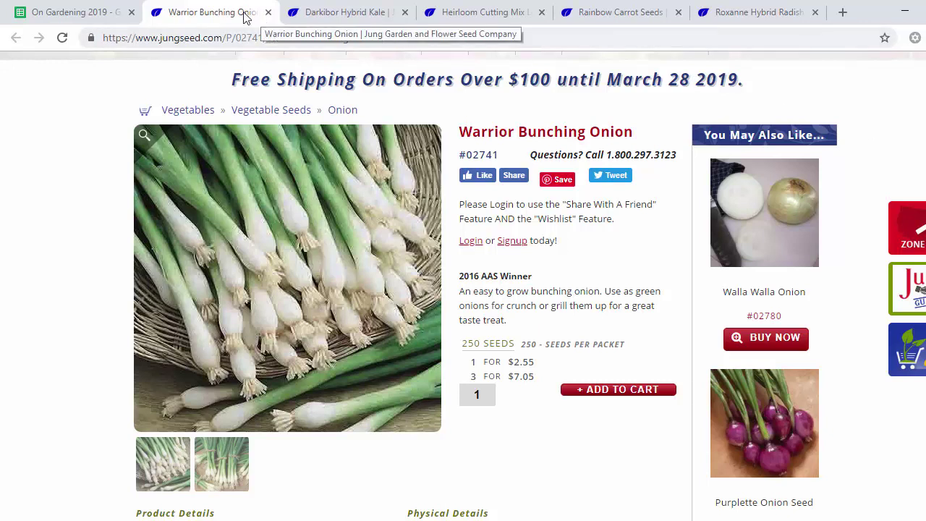
Step: Close all five open seed product pages, leaving only the On Gardening 2019 spreadsheet open
left_click(267, 13)
left_click(269, 13)
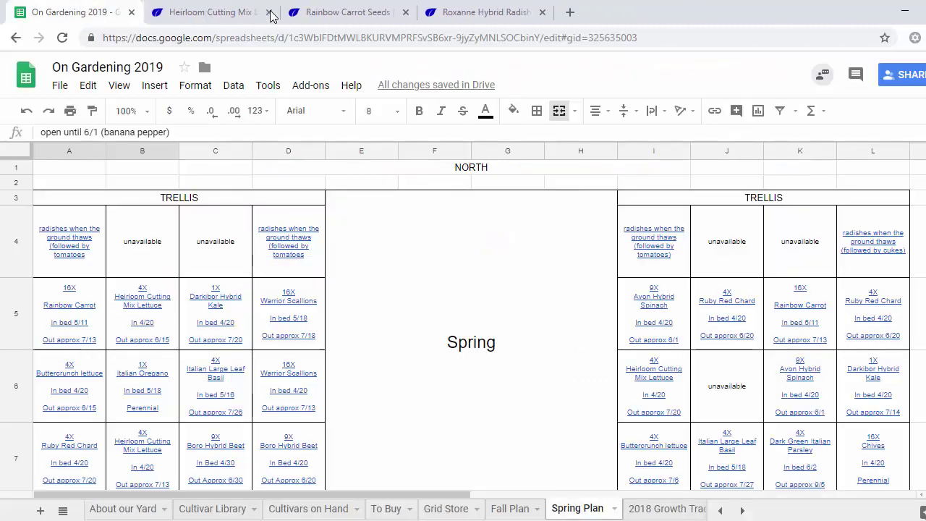
left_click(270, 13)
left_click(270, 13)
left_click(270, 13)
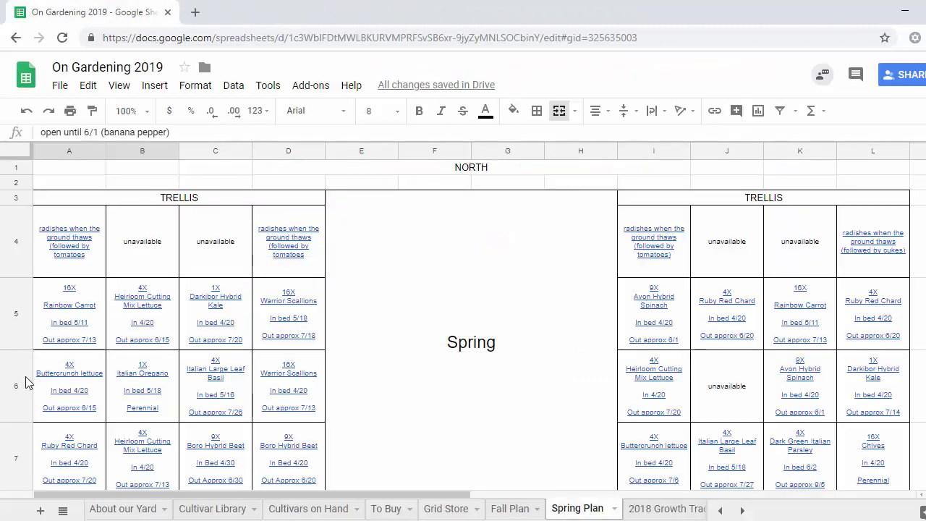
Step: Read the product page linked from the Buttercrunch lettuce cell A6 and return to the Spring Plan
mouse_move(74, 372)
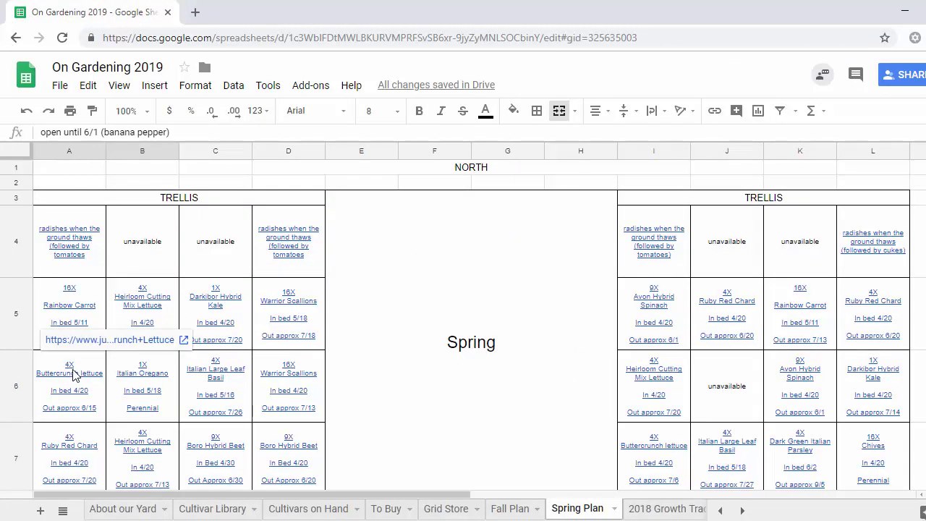
left_click(76, 344)
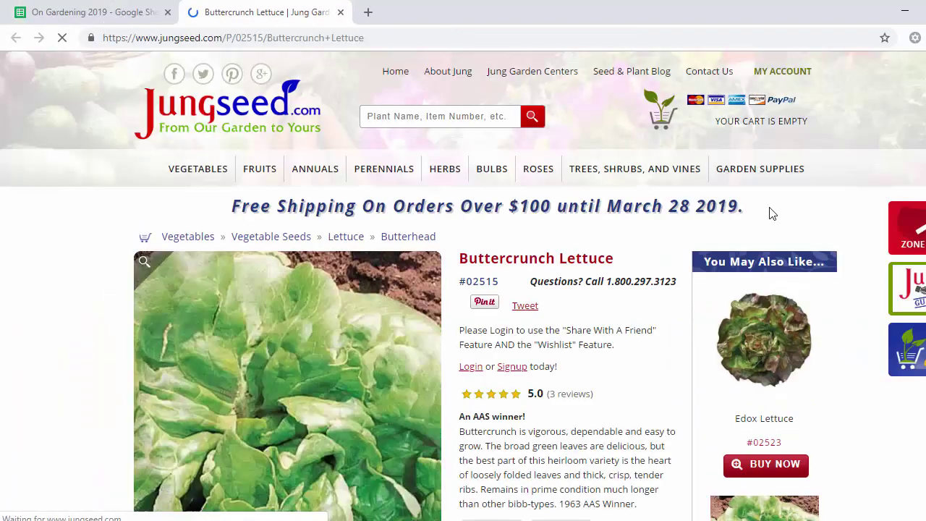
scroll(769, 213, "down", 1)
scroll(463, 289, "down", 1)
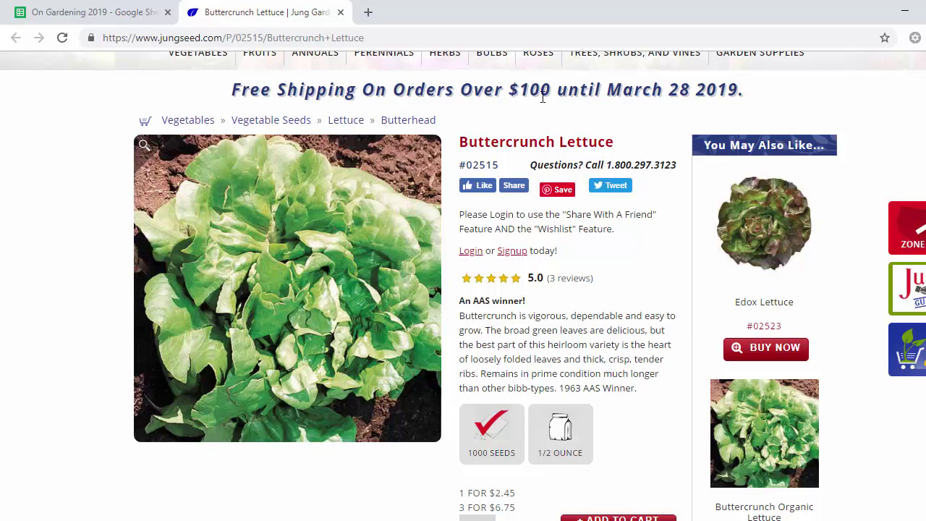
left_click(135, 11)
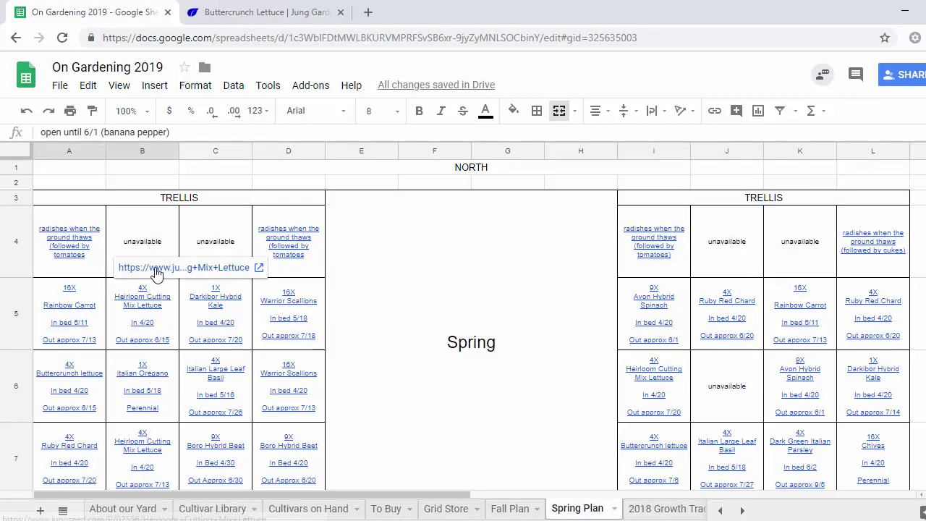
Step: Revisit the Heirloom Cutting Mix Lettuce product page from cell B5 and close it
left_click(155, 269)
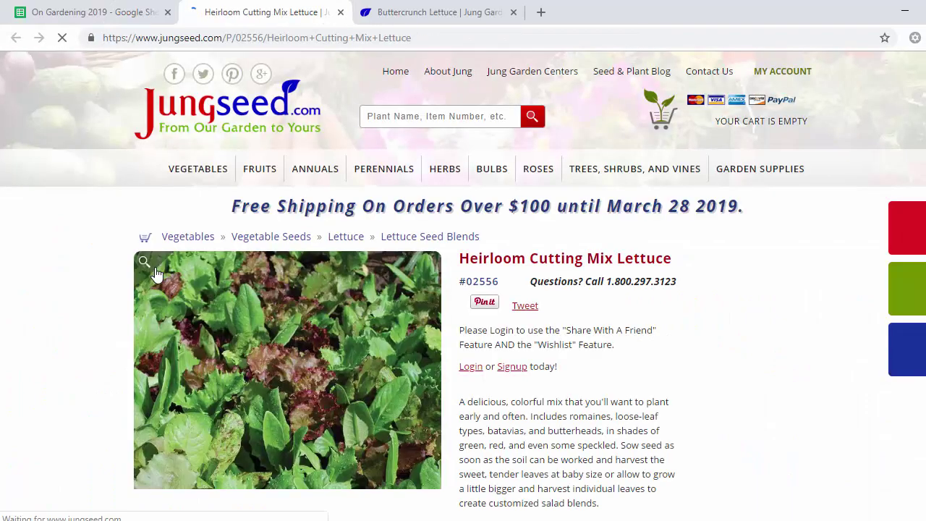
scroll(613, 118, "down", 2)
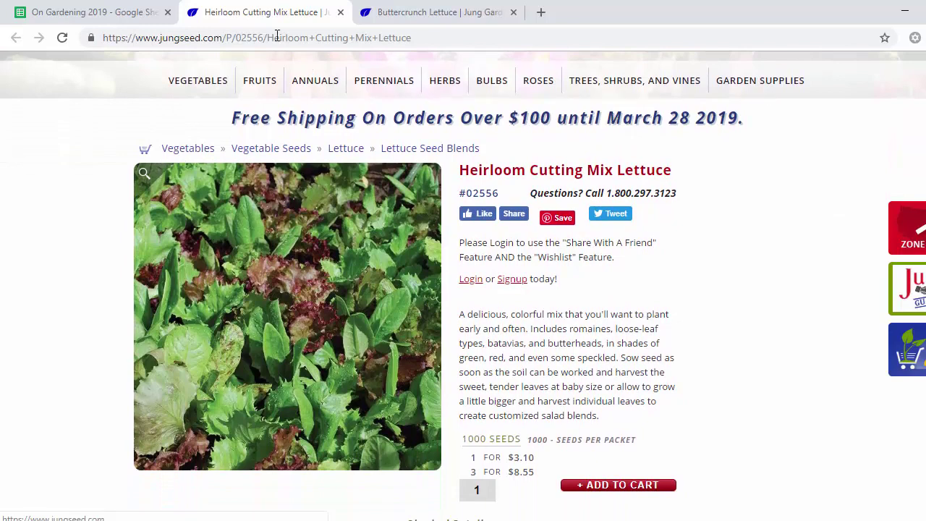
left_click(340, 12)
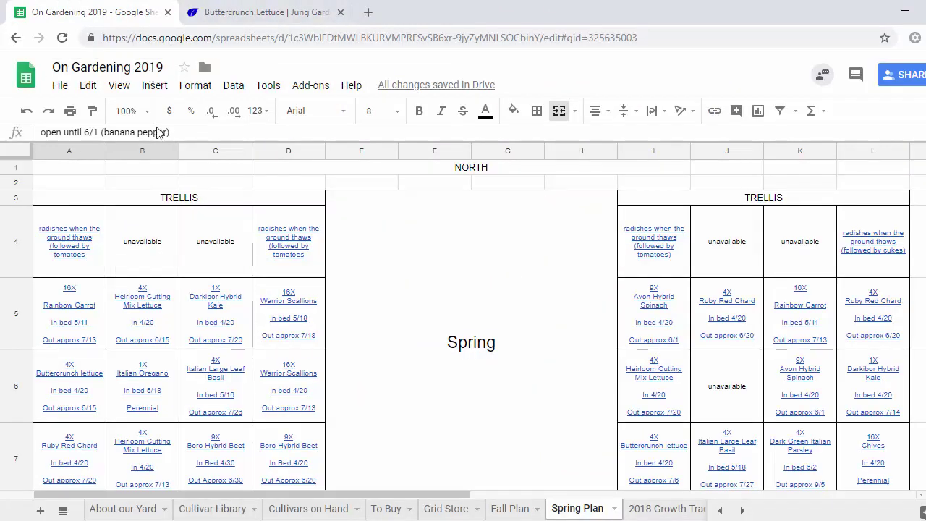
Step: Examine the product page linked from the Italian Oregano cell B6, then close it and the Buttercrunch Lettuce page
mouse_move(152, 377)
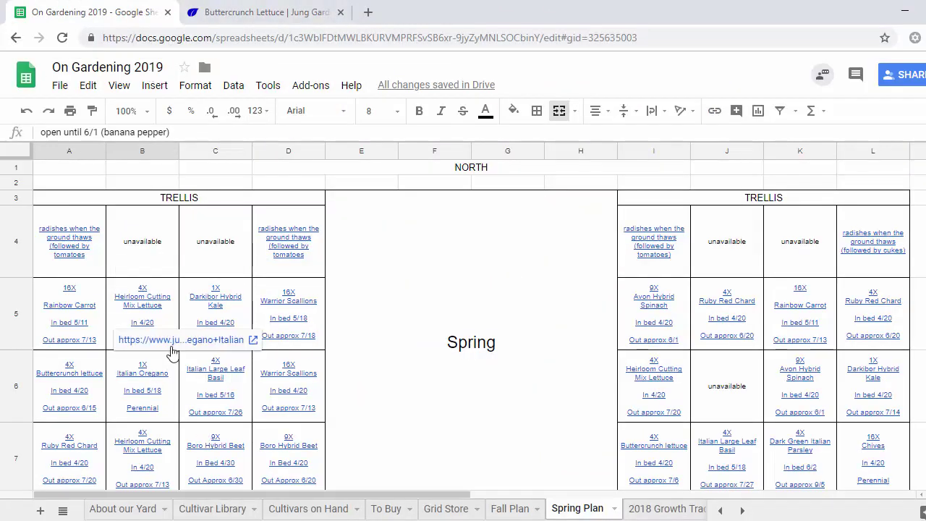
left_click(172, 350)
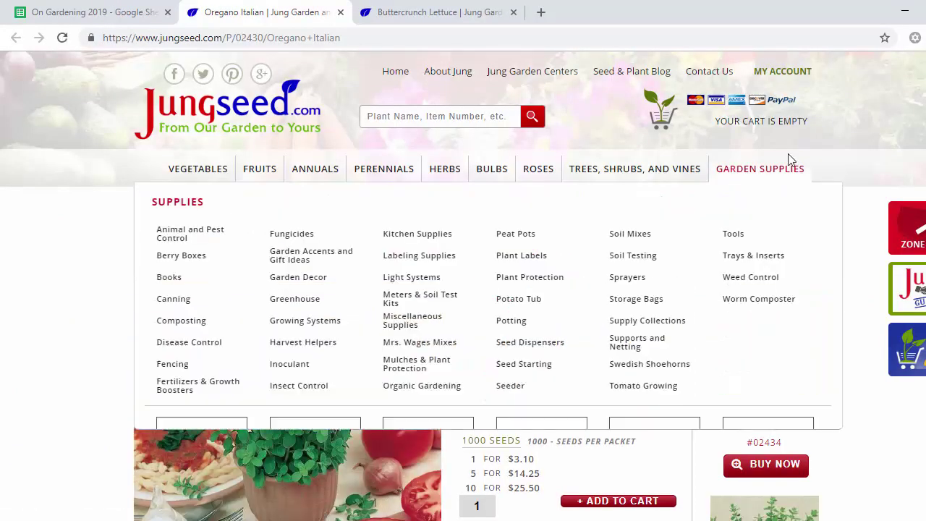
scroll(463, 289, "down", 1)
scroll(463, 289, "down", 1)
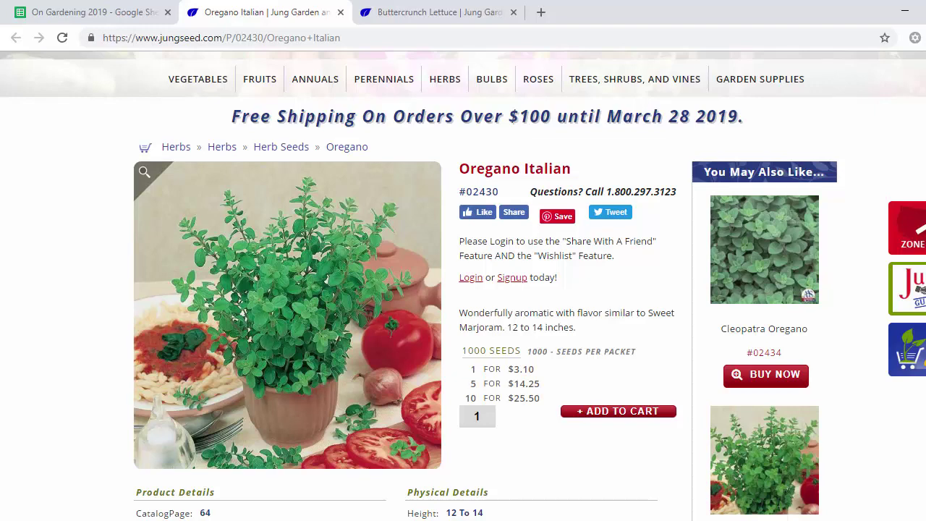
left_click(340, 12)
left_click(342, 13)
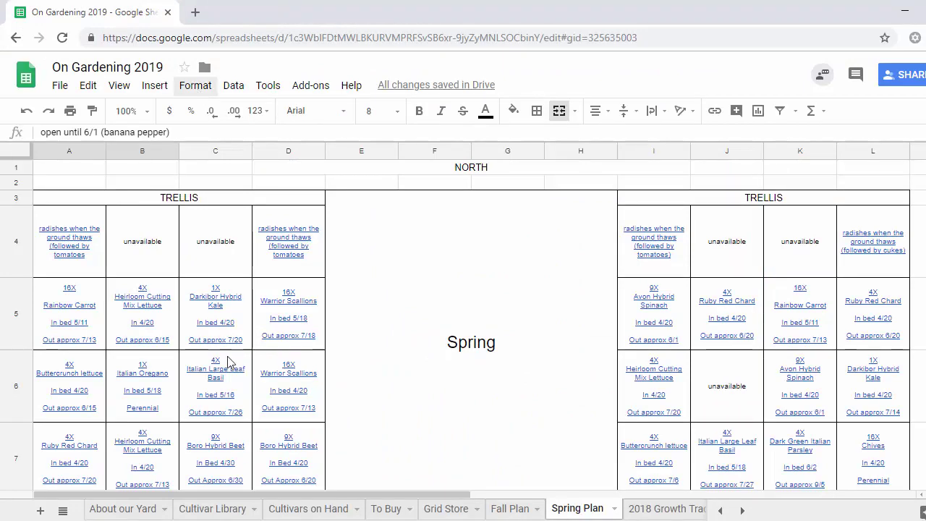
Step: Open the seed page linked from the Italian Large Leaf Basil cell C6 and examine its description and growing details
left_click(215, 383)
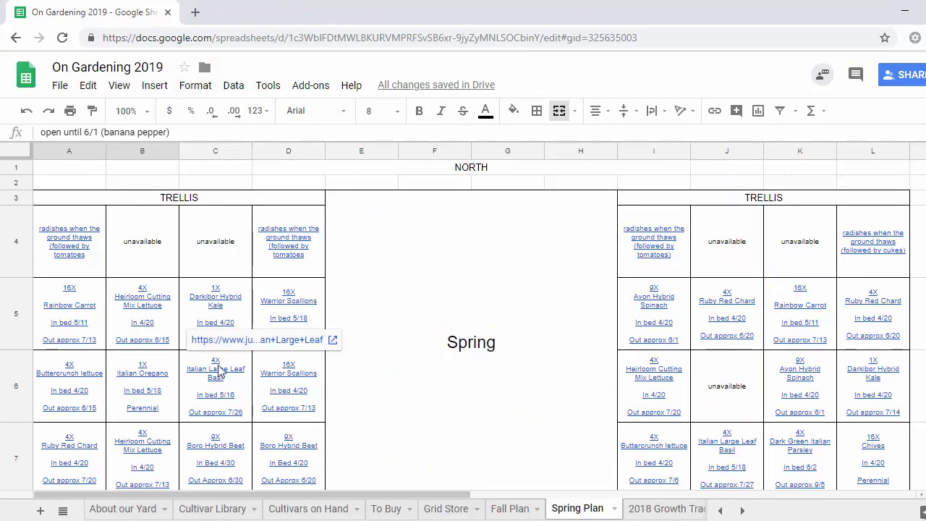
left_click(251, 347)
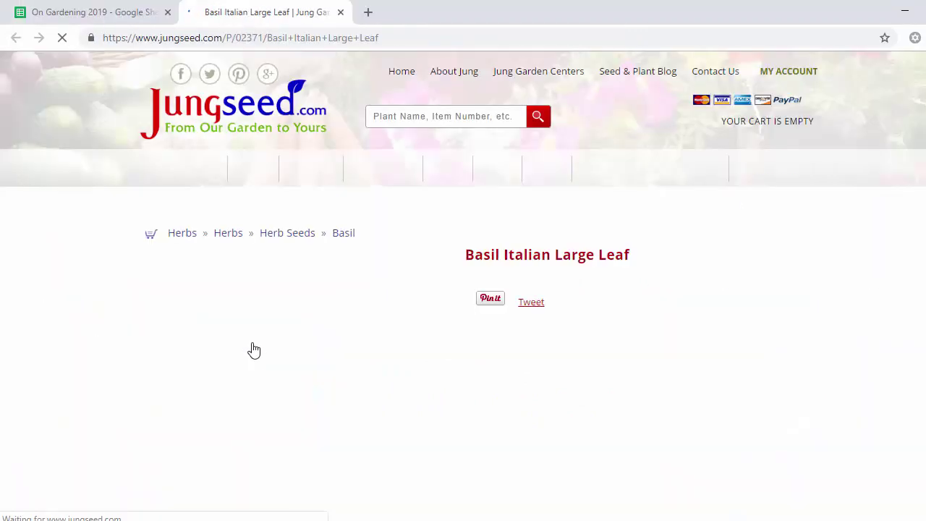
scroll(464, 286, "down", 2)
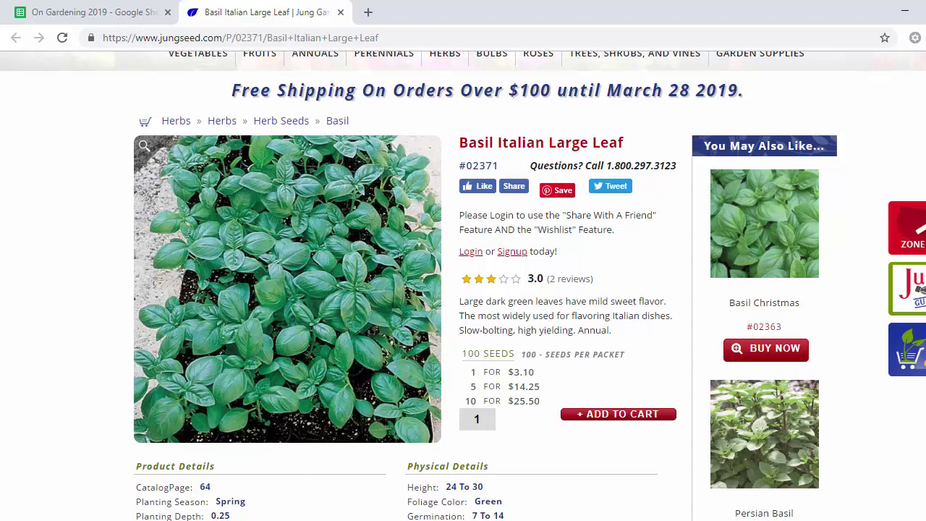
Step: Close the basil page, examine the Home Depot page linked from the Ruby Red Chard cell A7, and return to the Spring Plan
left_click(340, 13)
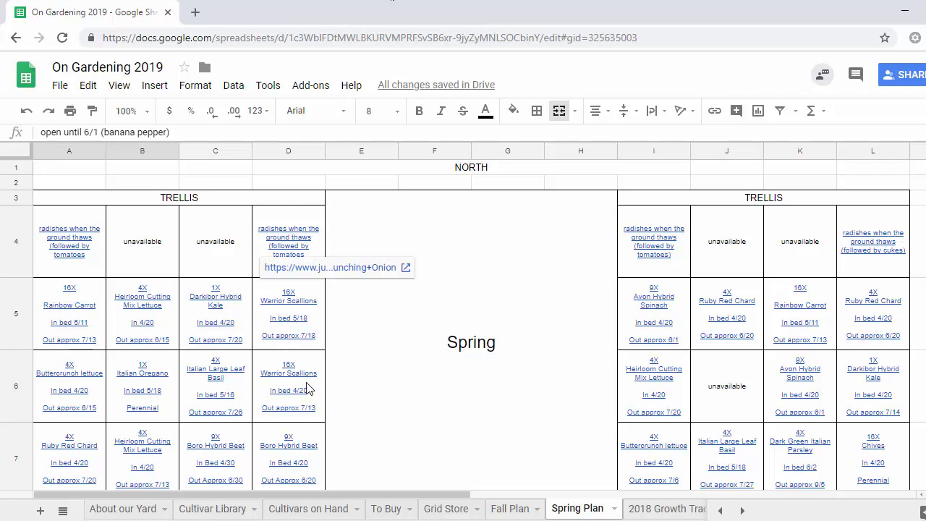
mouse_move(306, 385)
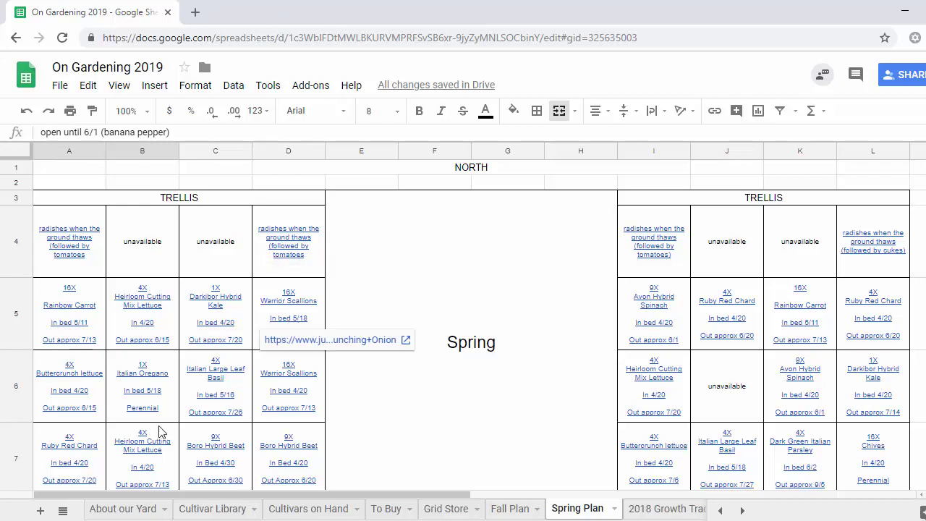
mouse_move(71, 449)
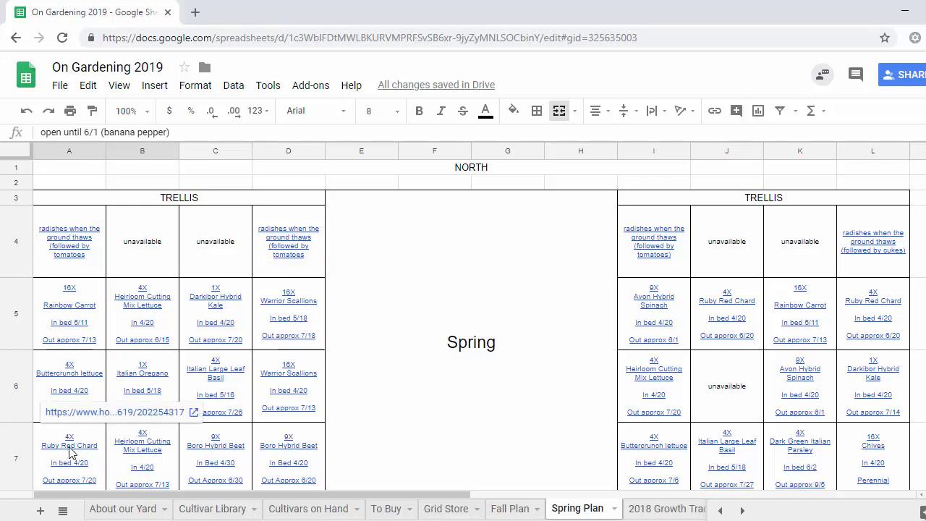
left_click(108, 413)
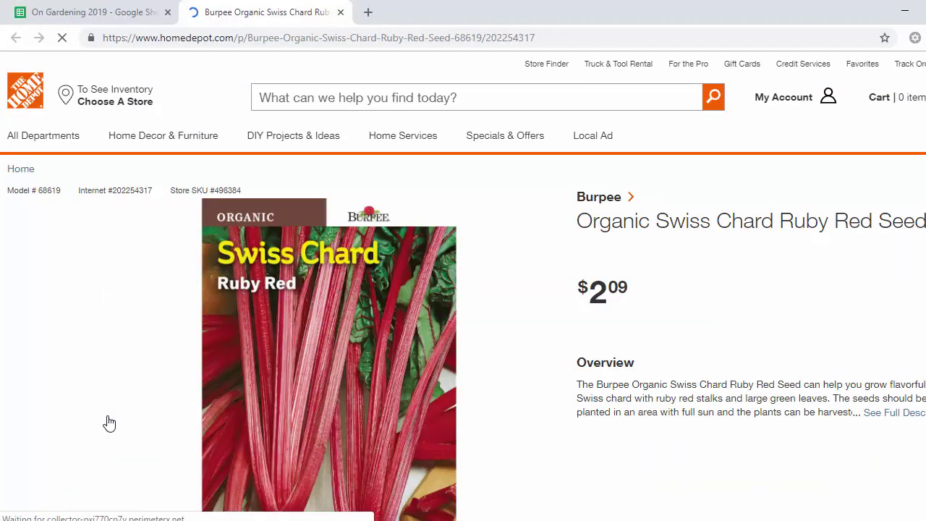
scroll(463, 289, "down", 5)
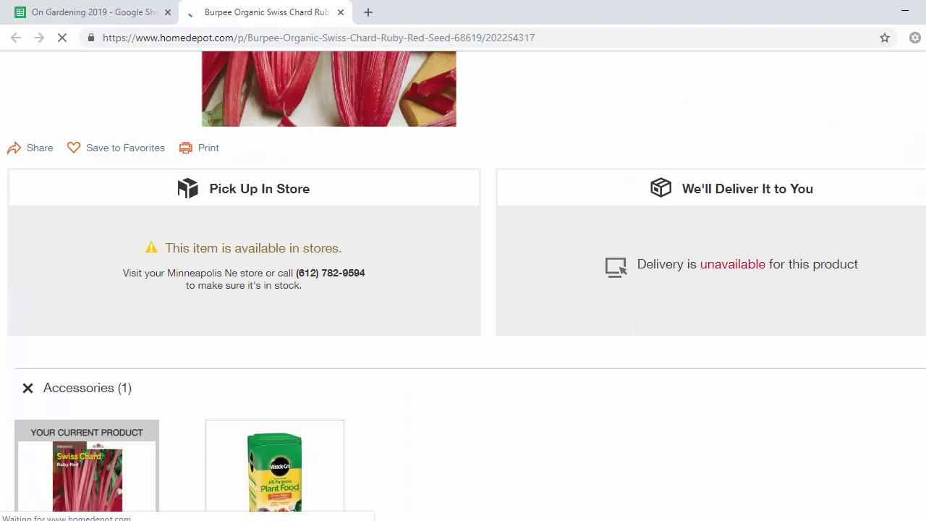
scroll(463, 289, "up", 3)
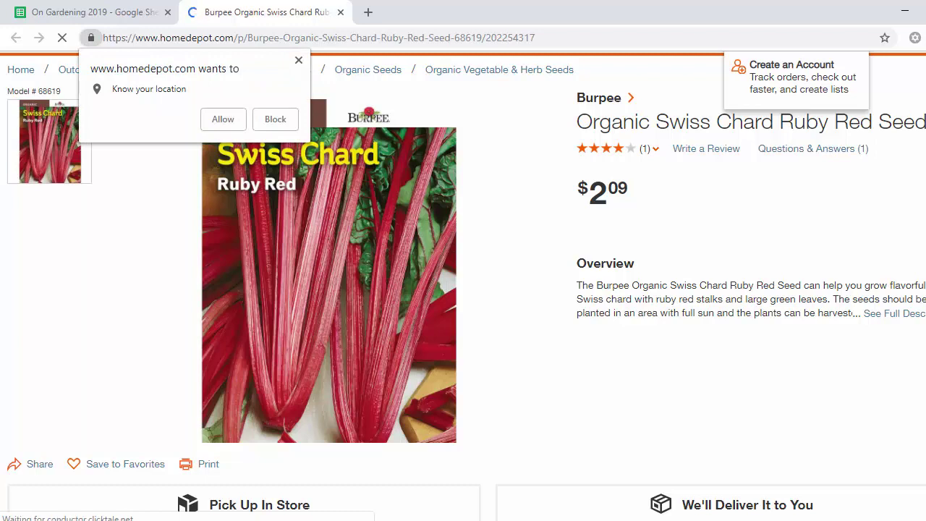
left_click(298, 61)
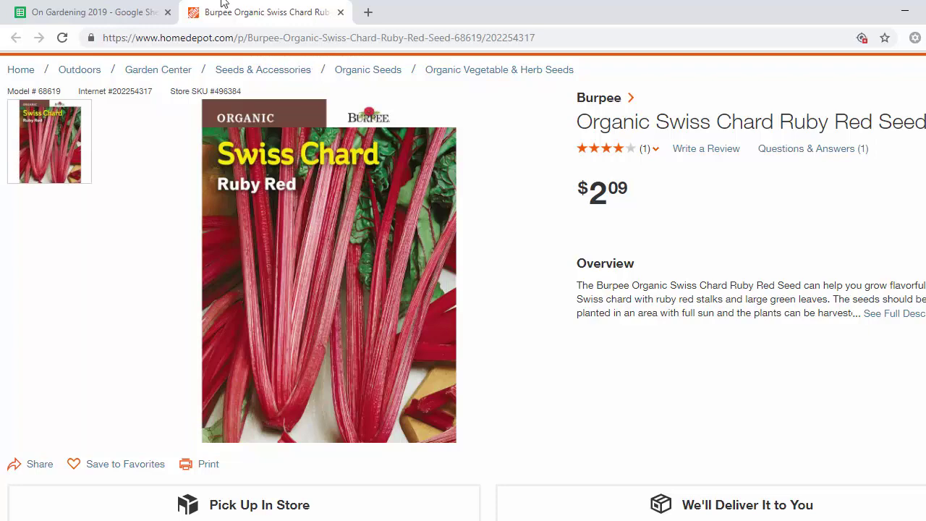
left_click(340, 13)
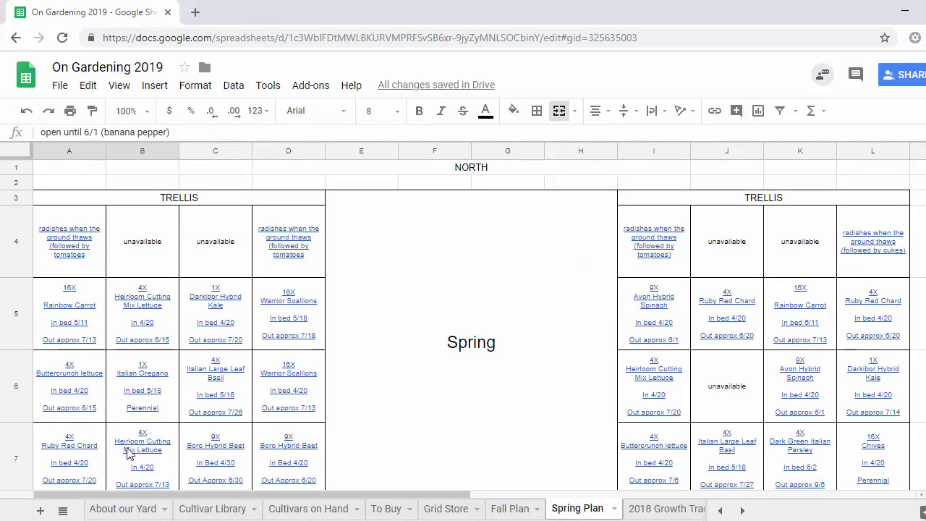
Step: Read the product page linked from the Boro Hybrid Beet cell C7 and close it
mouse_move(147, 445)
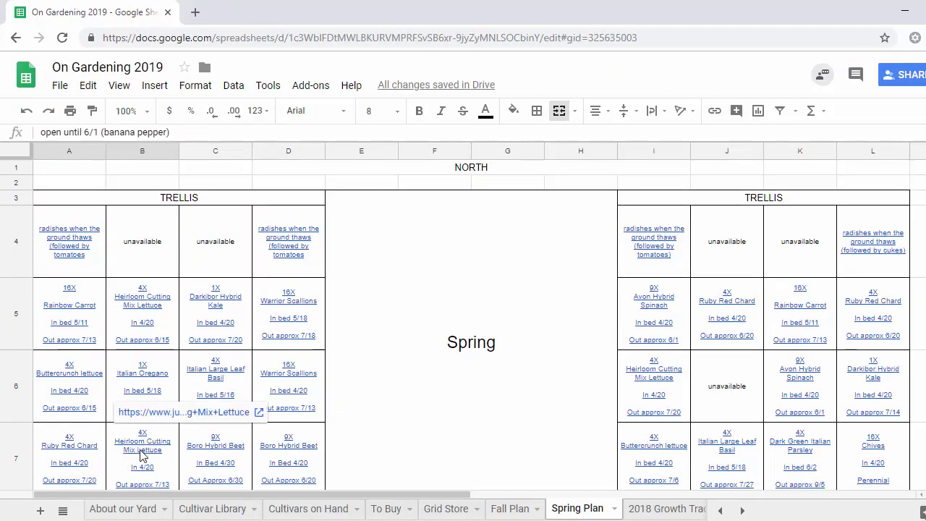
mouse_move(222, 450)
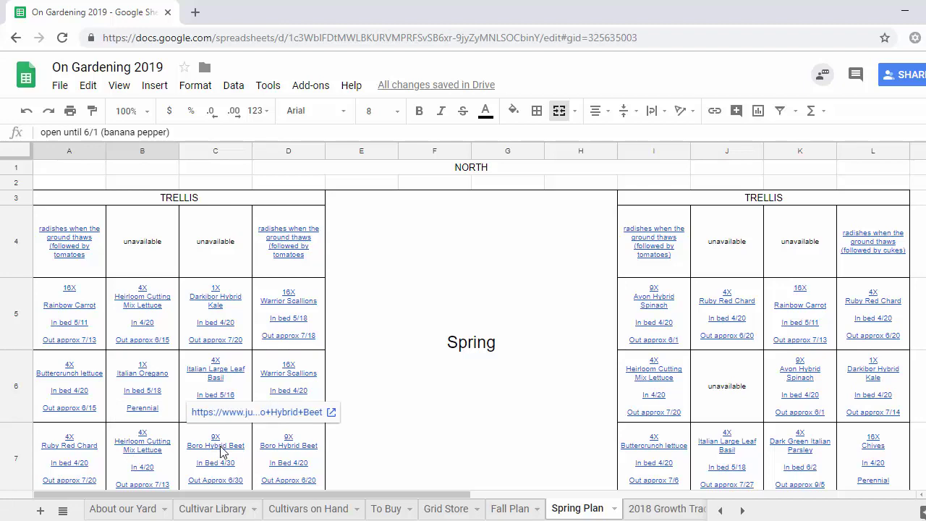
left_click(221, 413)
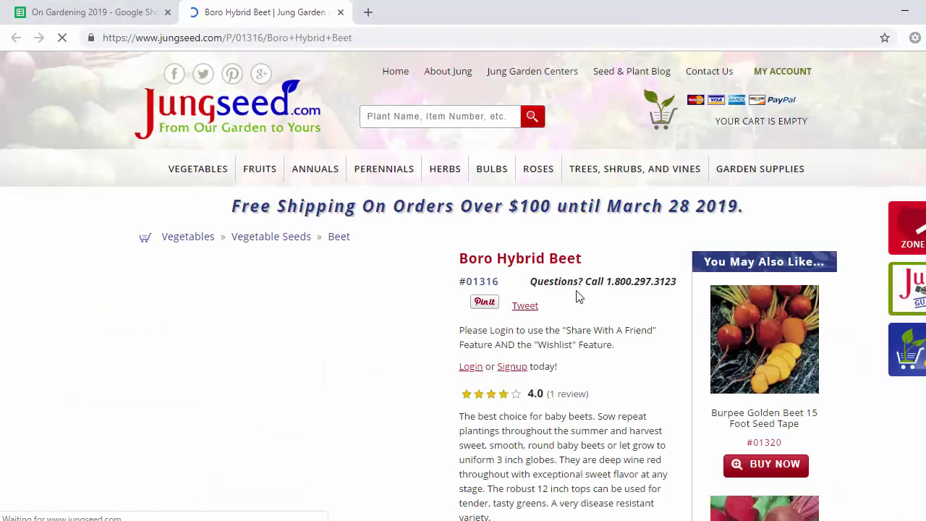
scroll(464, 290, "down", 3)
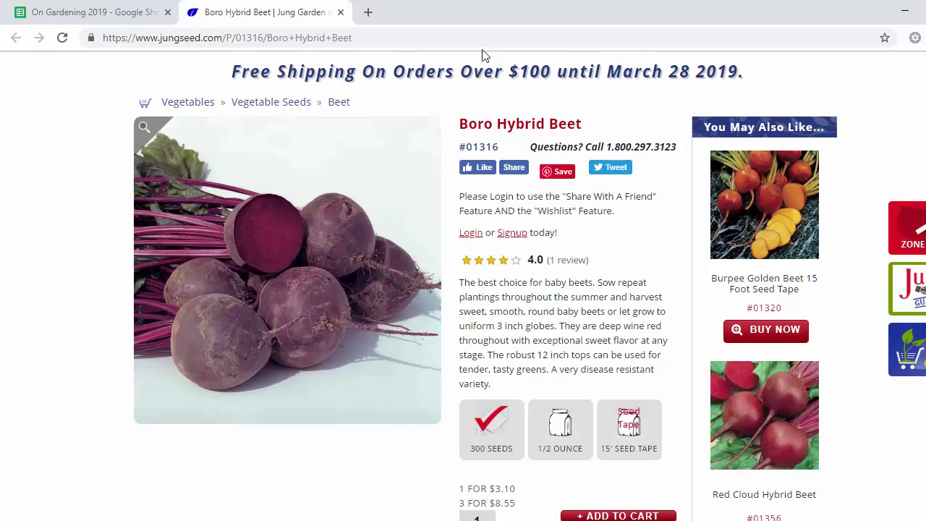
left_click(340, 13)
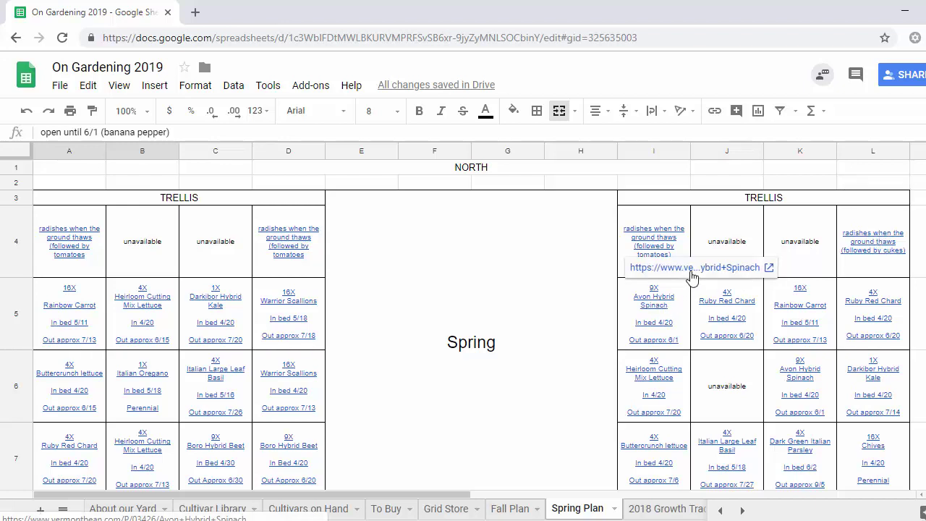
Step: Examine the Vermont Bean page linked from the Avon Hybrid Spinach cell I5, then go back to the Spring Plan
left_click(691, 271)
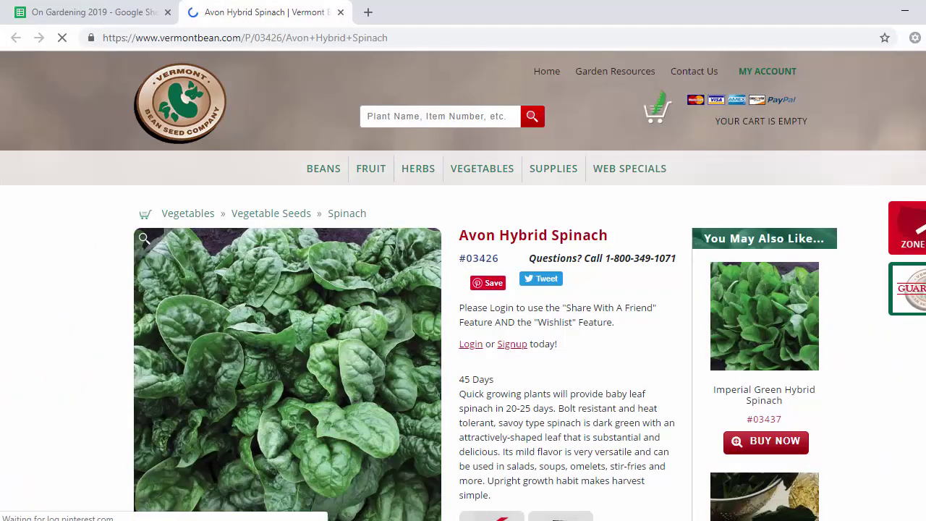
scroll(463, 289, "down", 1)
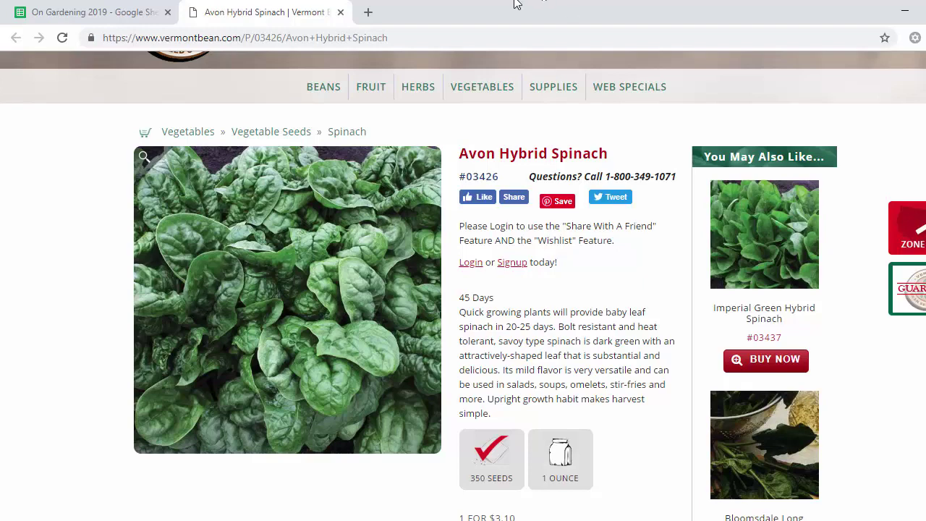
left_click(135, 11)
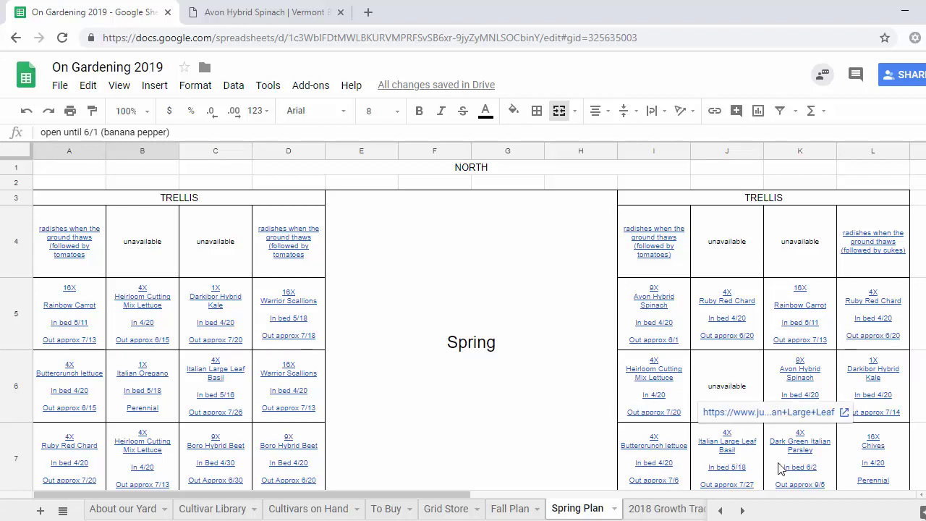
Step: Read the product page linked from the Dark Green Italian Parsley cell K7 and return to the Spring Plan
left_click(811, 423)
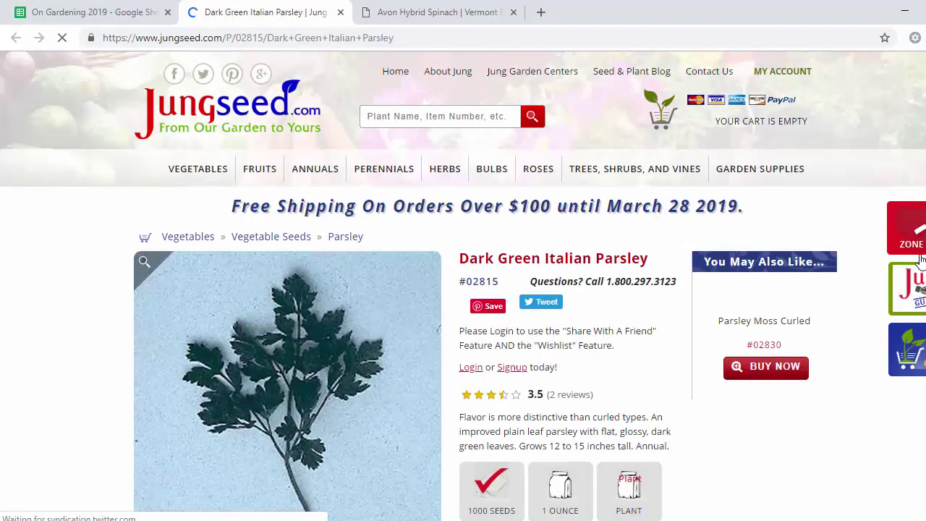
scroll(463, 286, "down", 2)
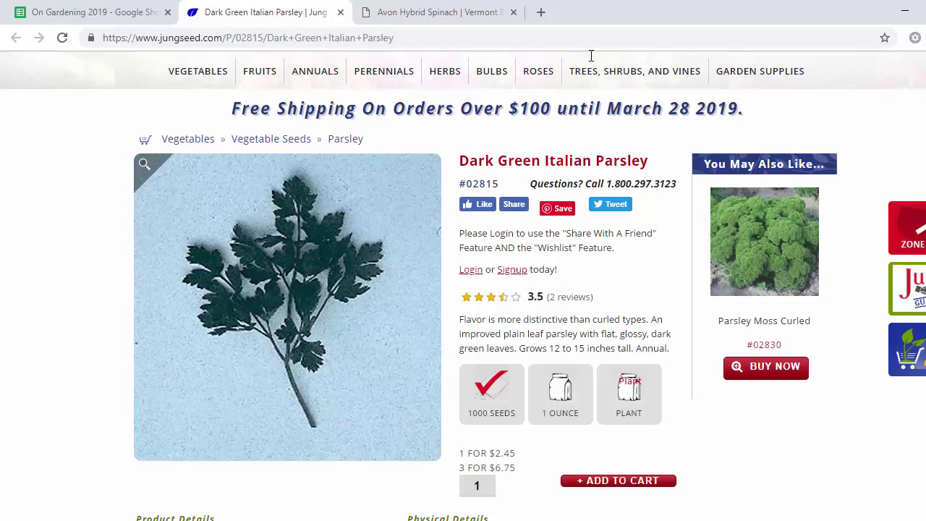
mouse_move(493, 71)
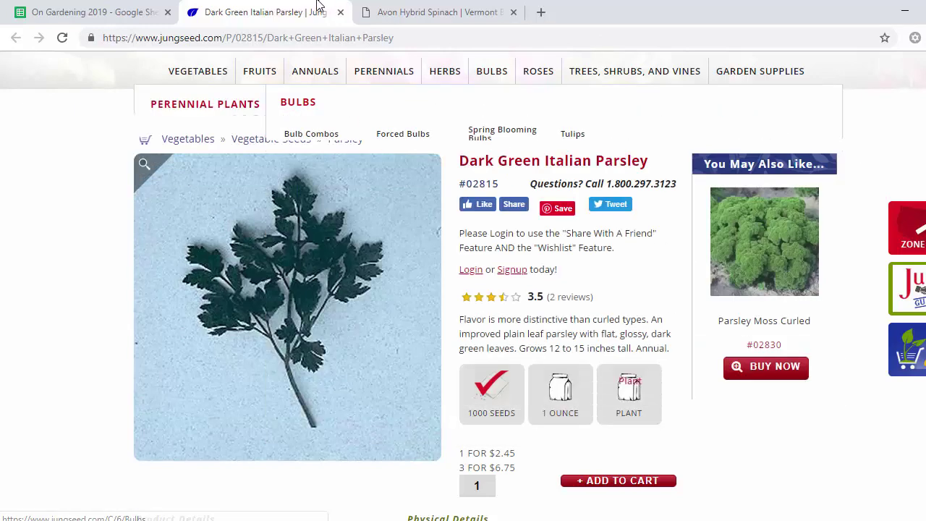
mouse_move(350, 311)
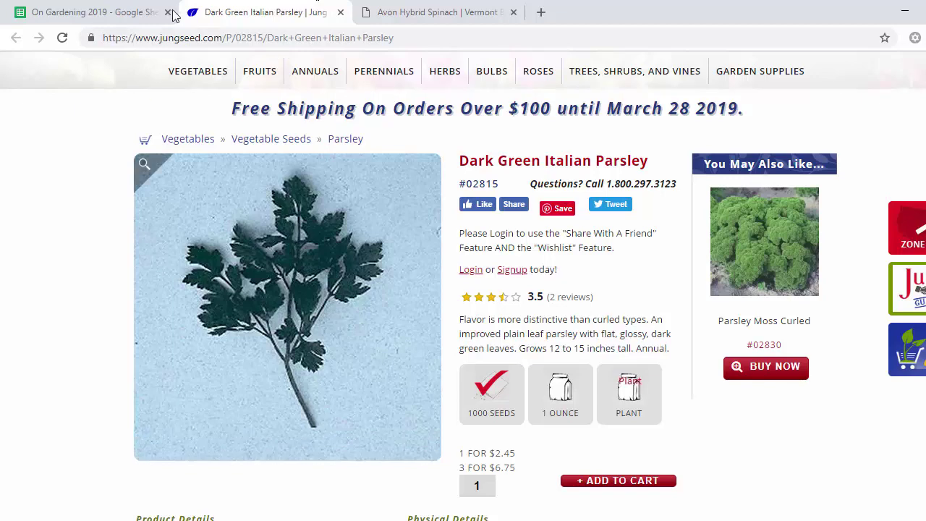
left_click(130, 13)
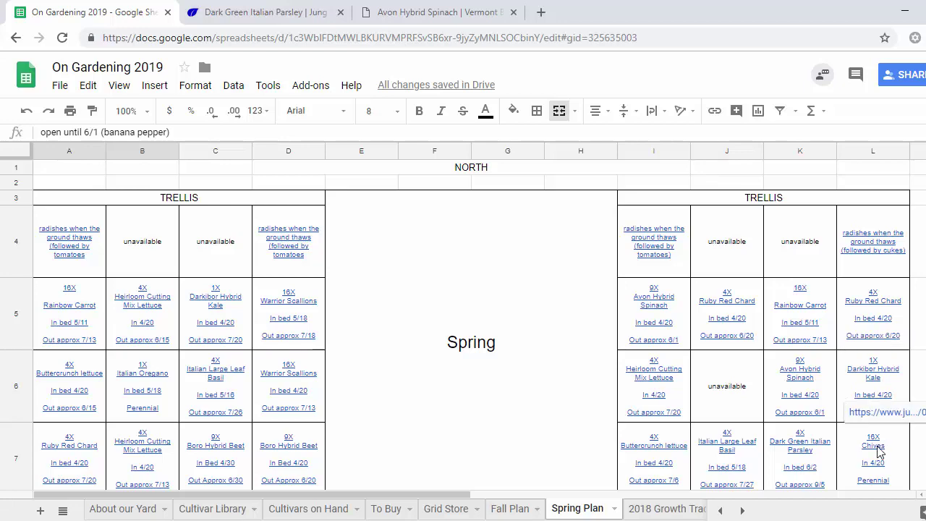
Step: Examine the description and photo on the product page linked from the Chives cell L7, then return to the Spring Plan
left_click(871, 412)
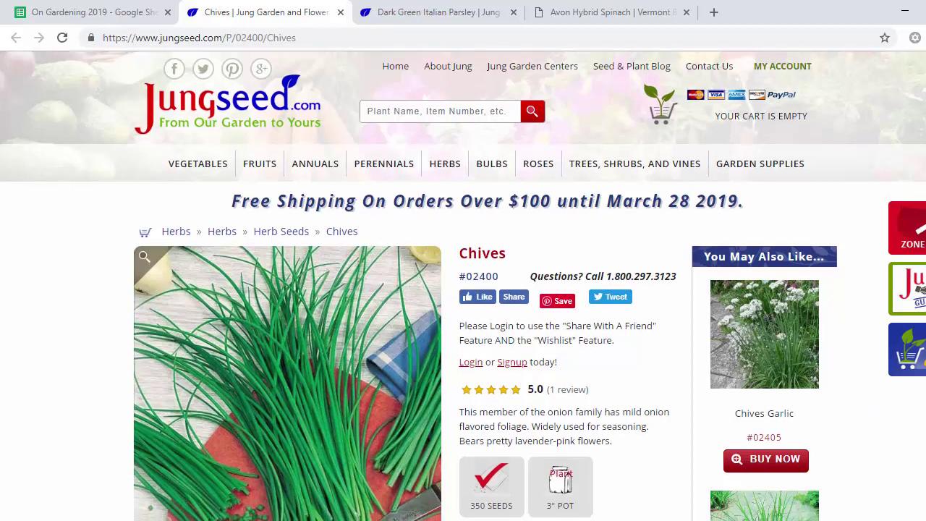
scroll(870, 295, "down", 2)
scroll(463, 285, "down", 1)
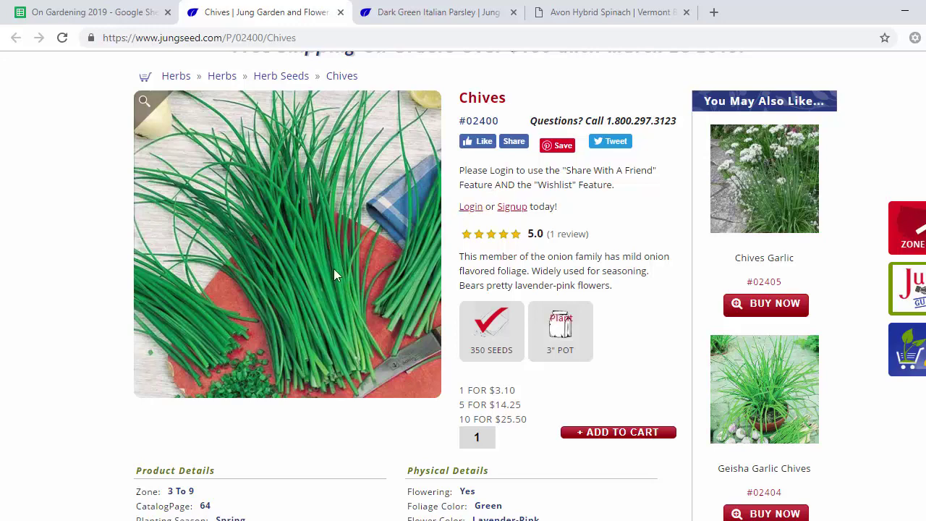
mouse_move(343, 280)
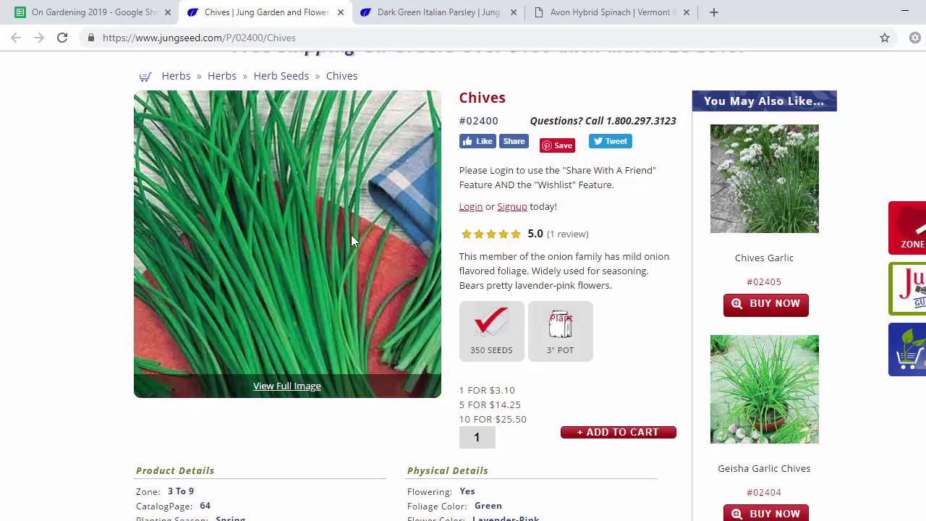
left_click(97, 16)
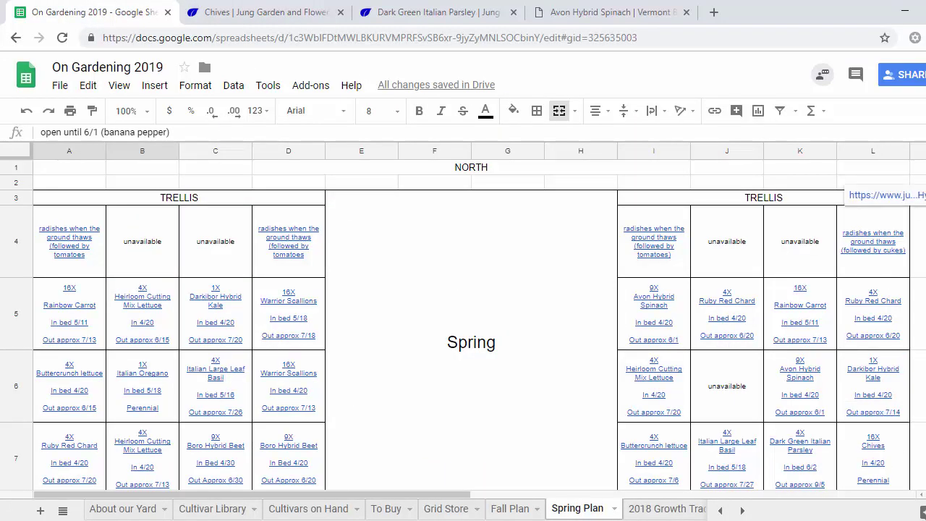
Step: Examine the planting spaces reserved in row 10 of the Spring Plan, then switch to the Fall Plan sheet
scroll(463, 326, "down", 5)
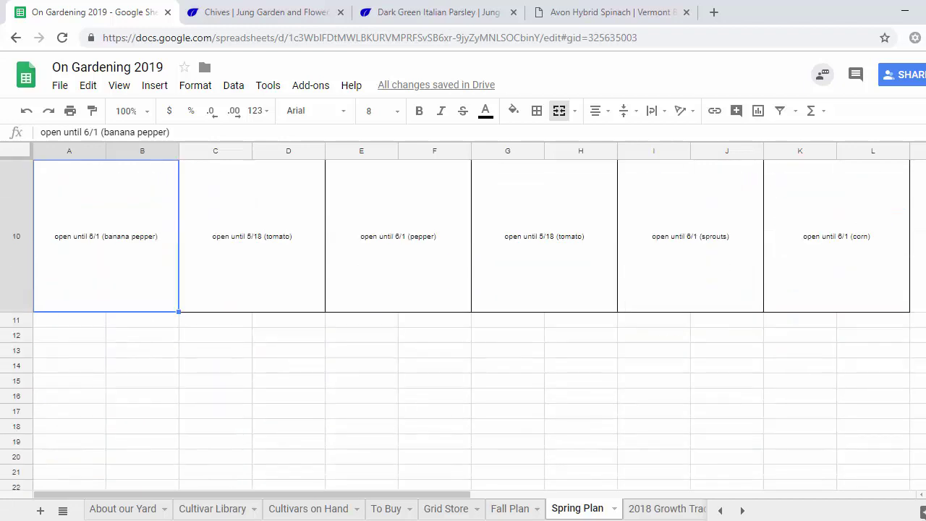
scroll(463, 325, "up", 2)
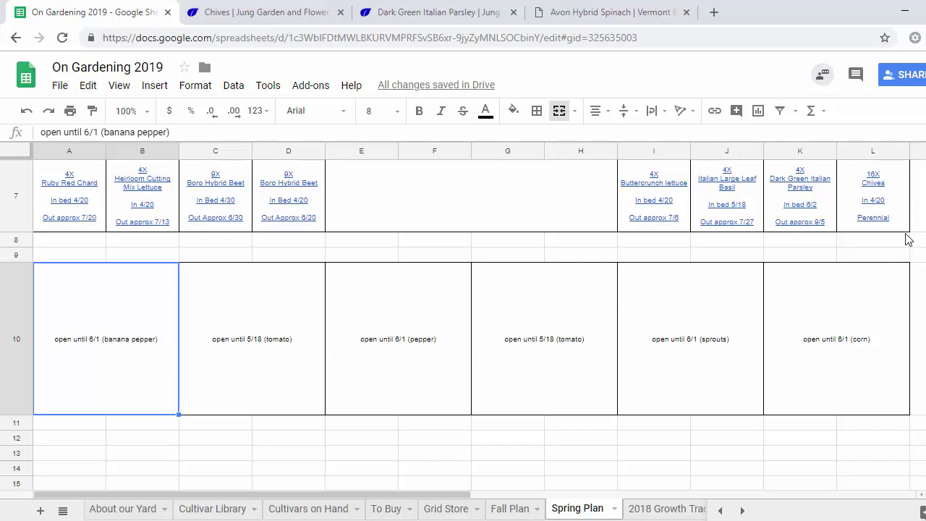
scroll(463, 325, "up", 5)
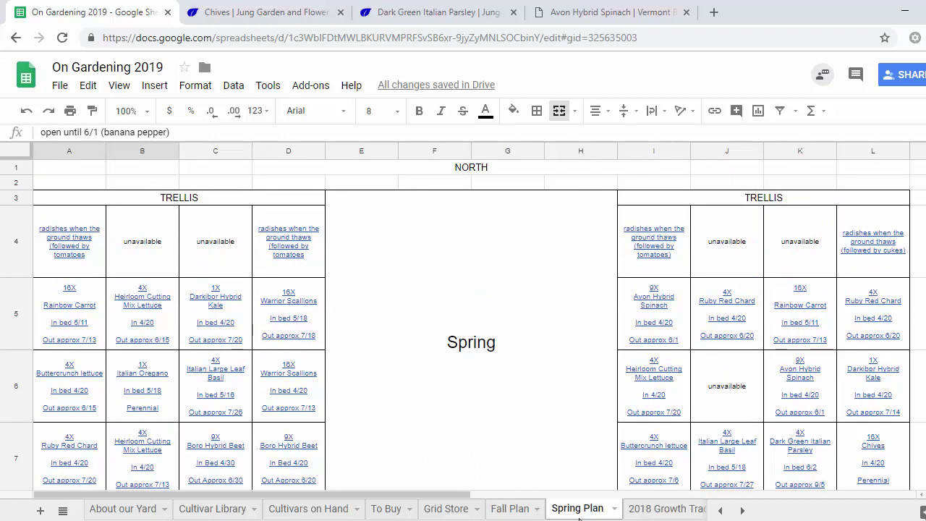
left_click(510, 513)
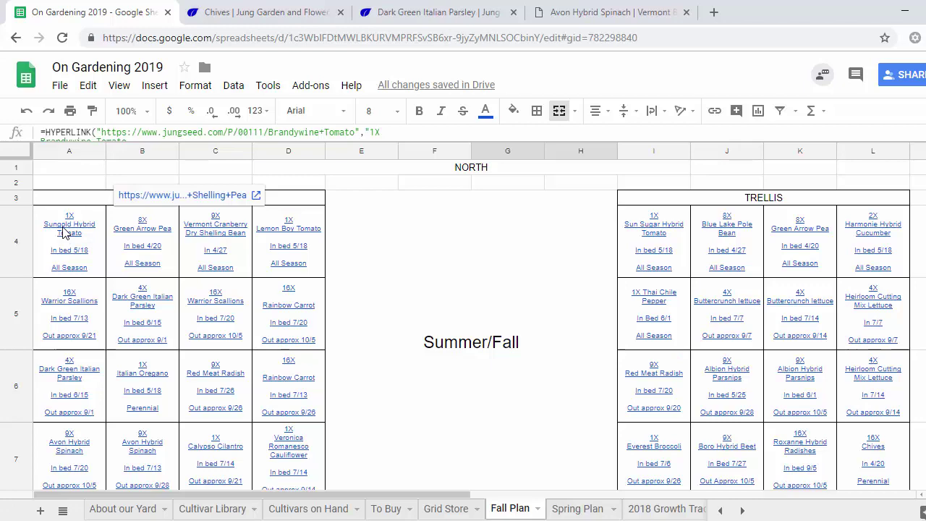
Step: Open the Green Arrow Pea page from cell B4, then close it and all the other open seed pages
double_click(145, 207)
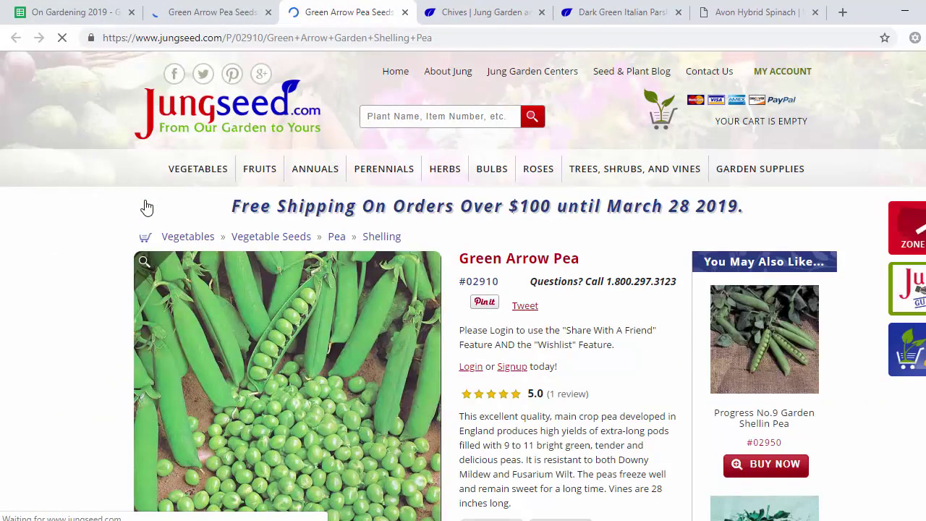
left_click(405, 13)
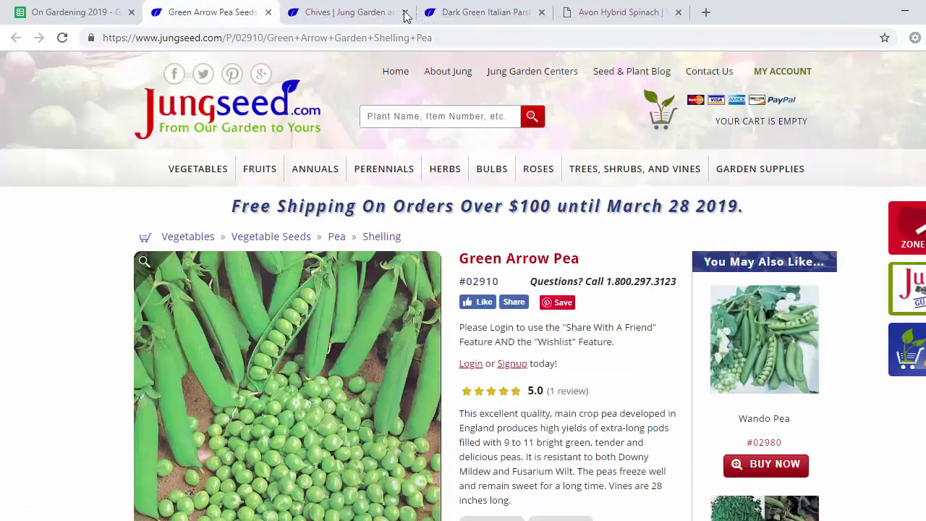
left_click(405, 12)
left_click(405, 12)
left_click(406, 12)
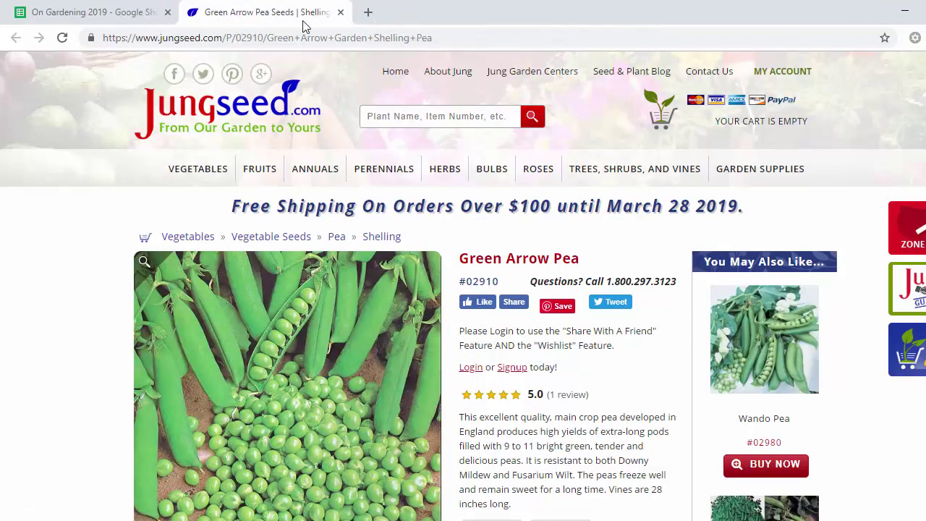
left_click(347, 13)
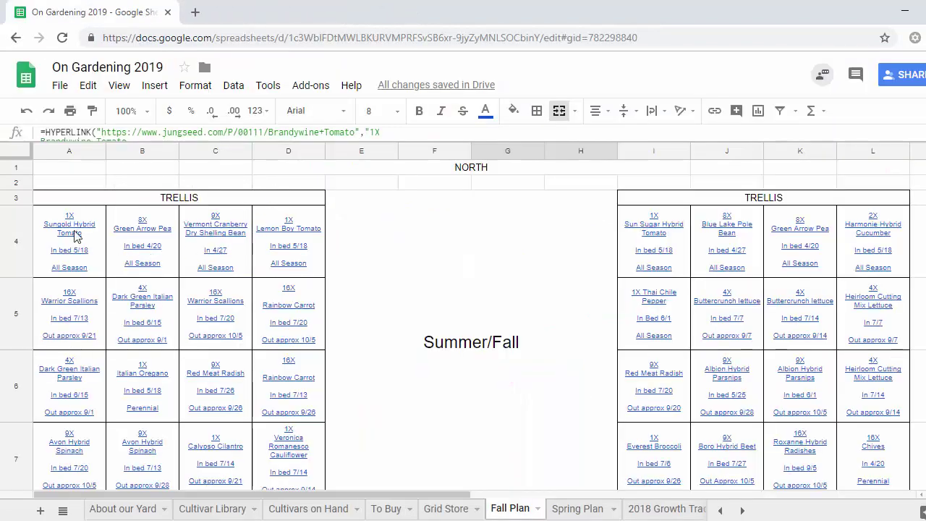
Step: Open the product page linked from the Sungold Hybrid Tomato cell A4 of the Fall Plan and read its description
mouse_move(73, 233)
left_click(73, 199)
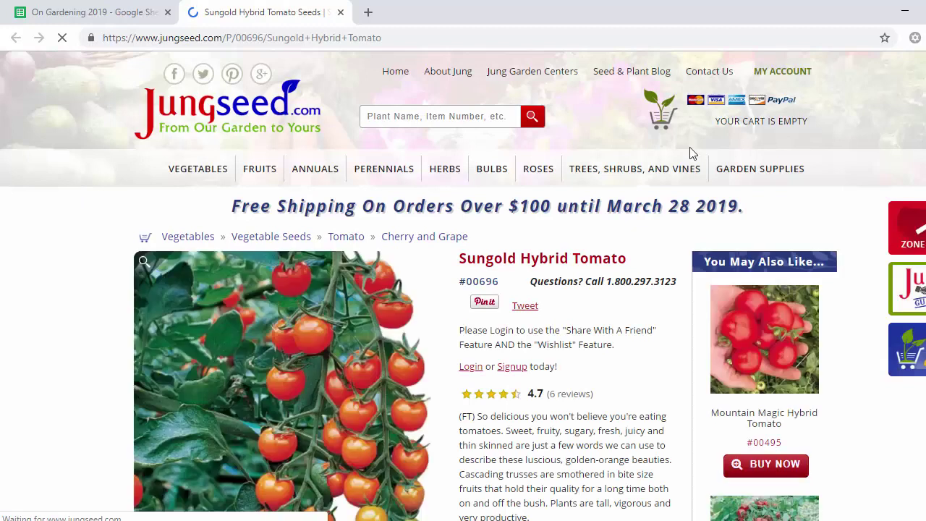
scroll(690, 152, "down", 2)
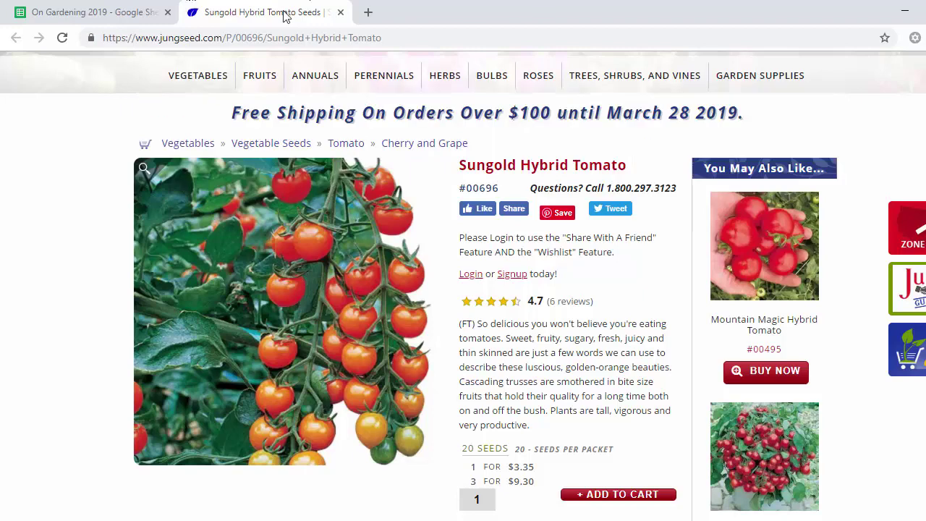
Step: Close the Sungold page, then open the Green Arrow Pea page from cell B4, read its description and close it
left_click(341, 14)
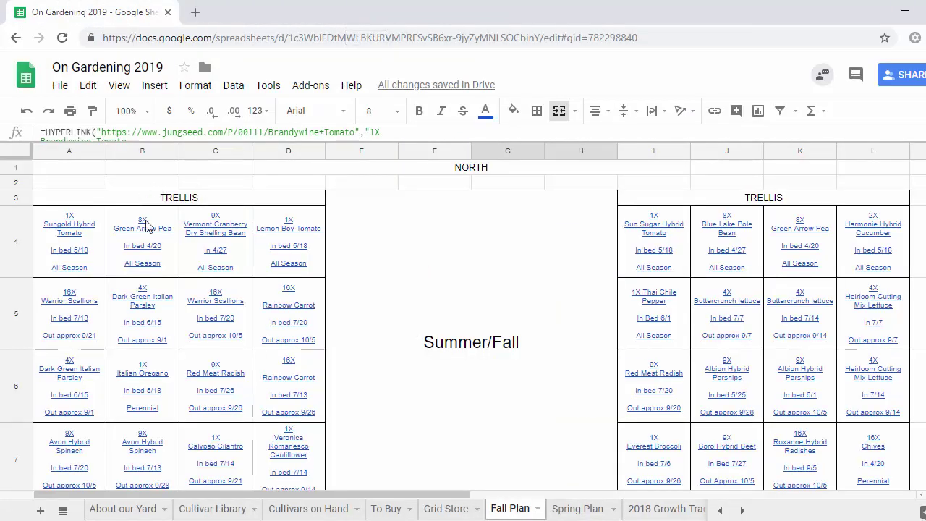
mouse_move(156, 232)
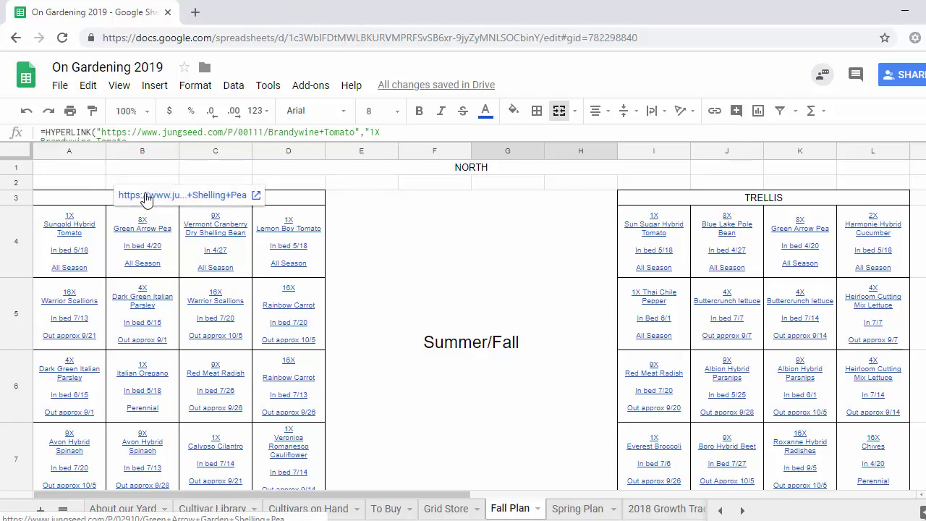
left_click(146, 197)
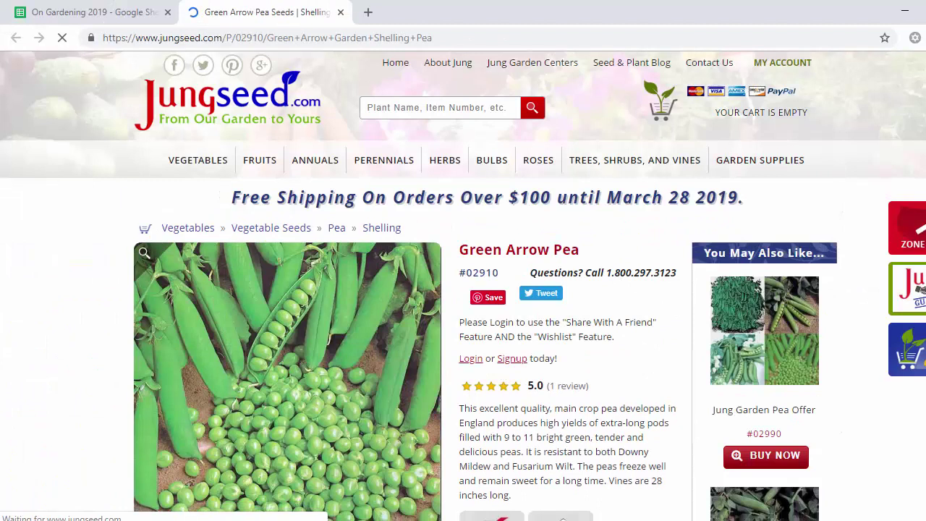
scroll(464, 289, "down", 2)
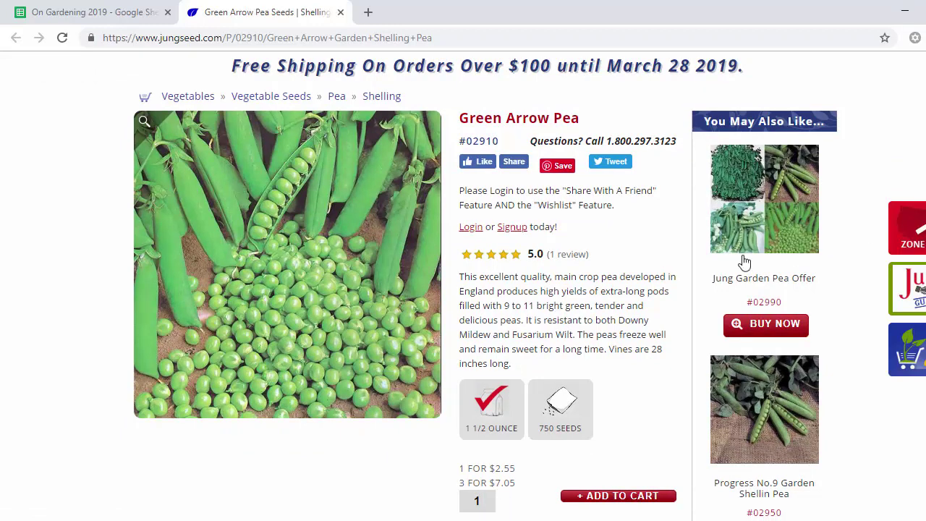
mouse_move(437, 221)
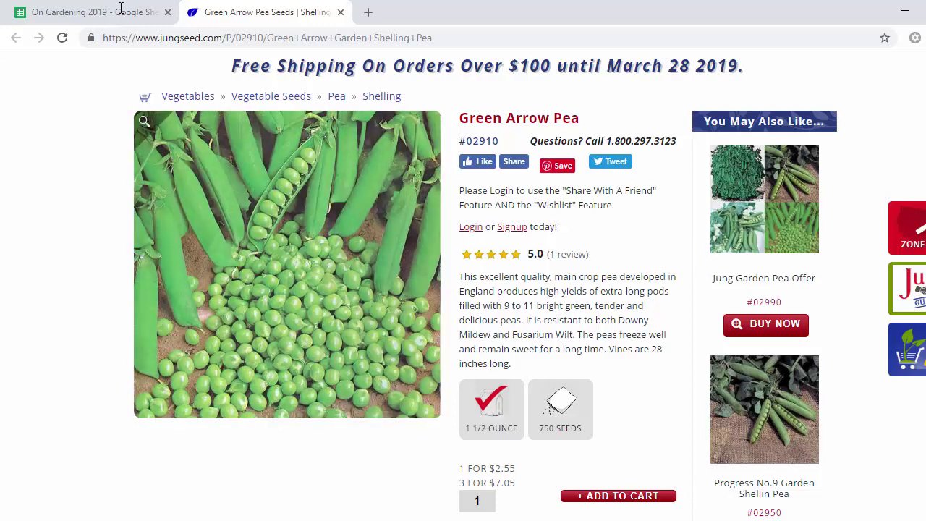
left_click(341, 12)
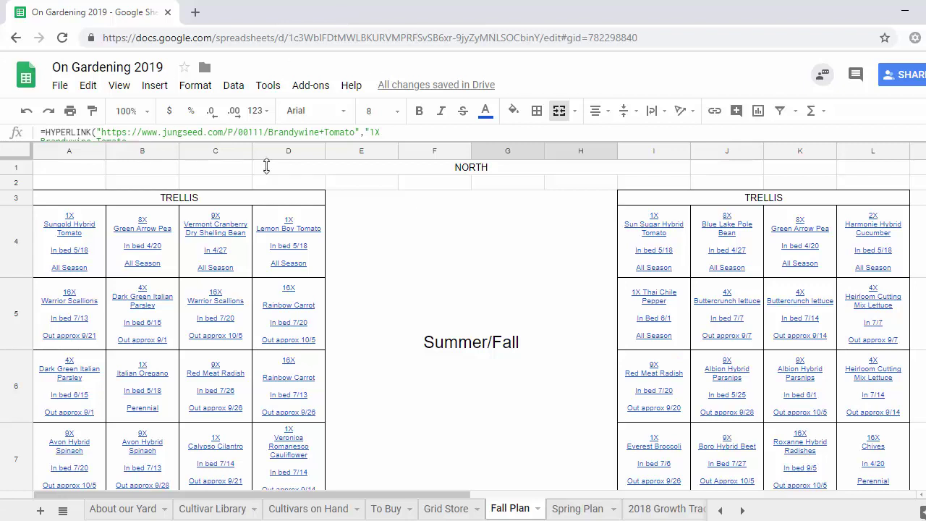
Step: Read the product page linked from the Vermont Cranberry Dry Shelling Bean cell C4, then close it
mouse_move(221, 237)
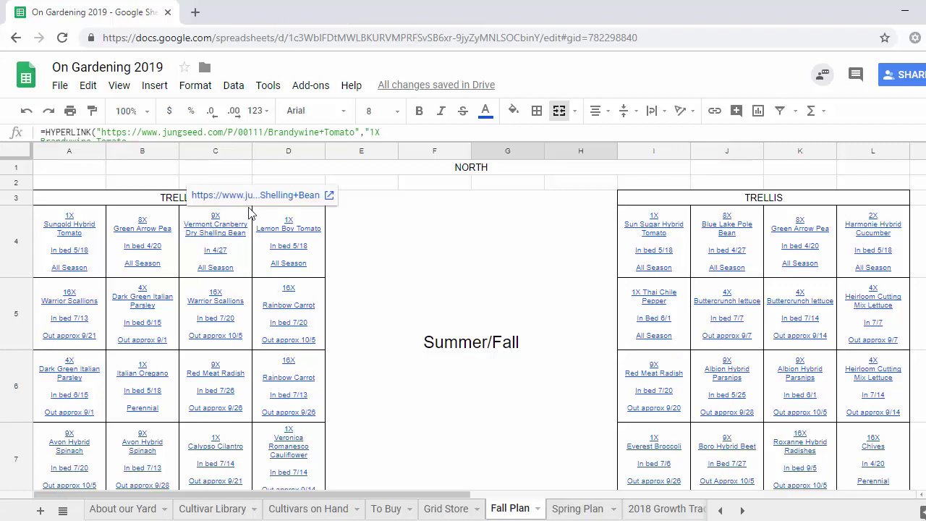
left_click(246, 201)
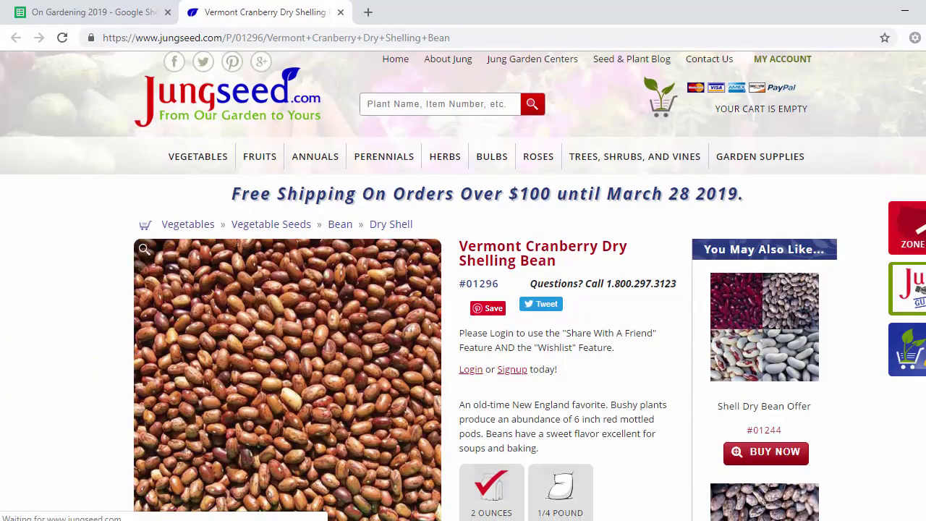
scroll(924, 150, "down", 1)
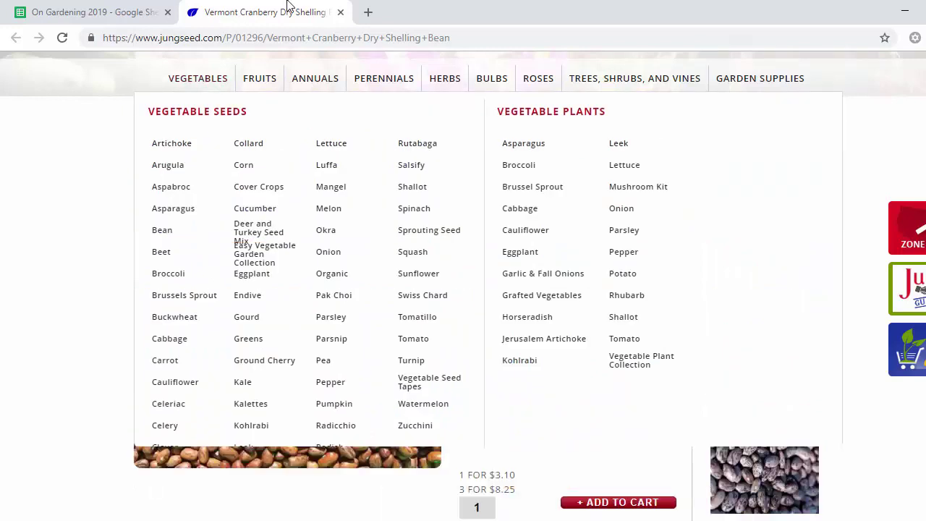
left_click(341, 13)
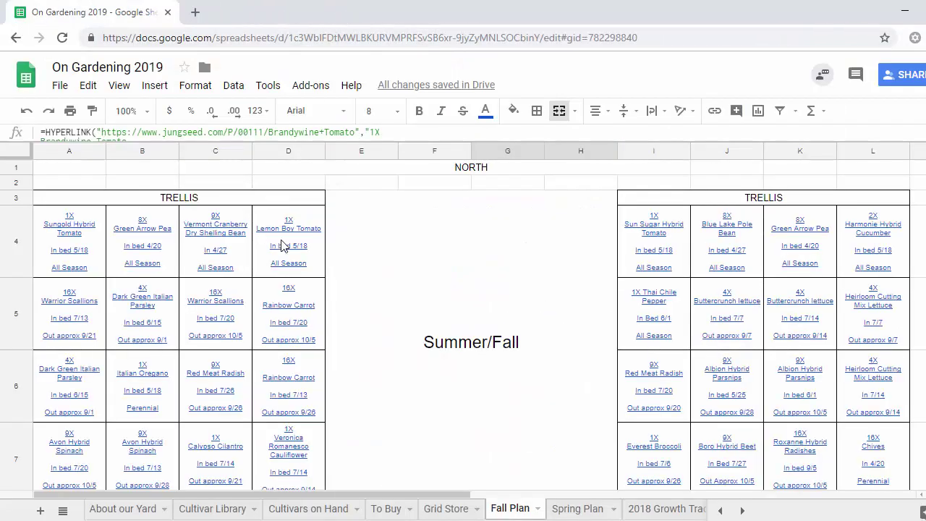
Step: Examine the photo and description on the Lemon Boy Tomato page linked from cell D4, then return to the Fall Plan
mouse_move(302, 235)
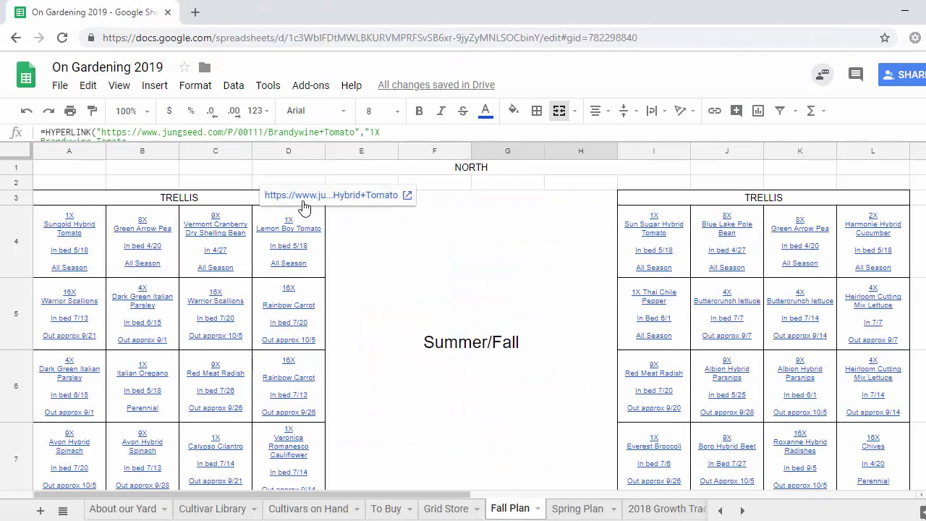
left_click(304, 195)
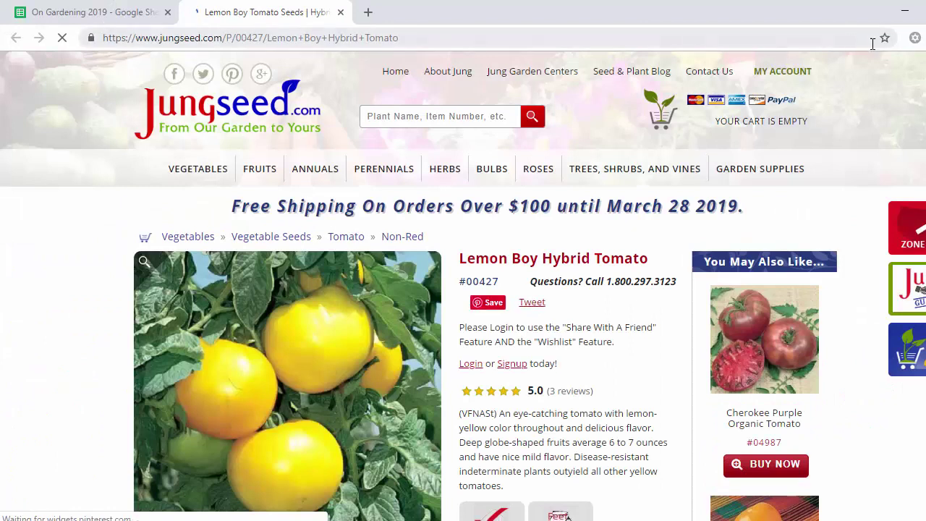
scroll(302, 199, "down", 2)
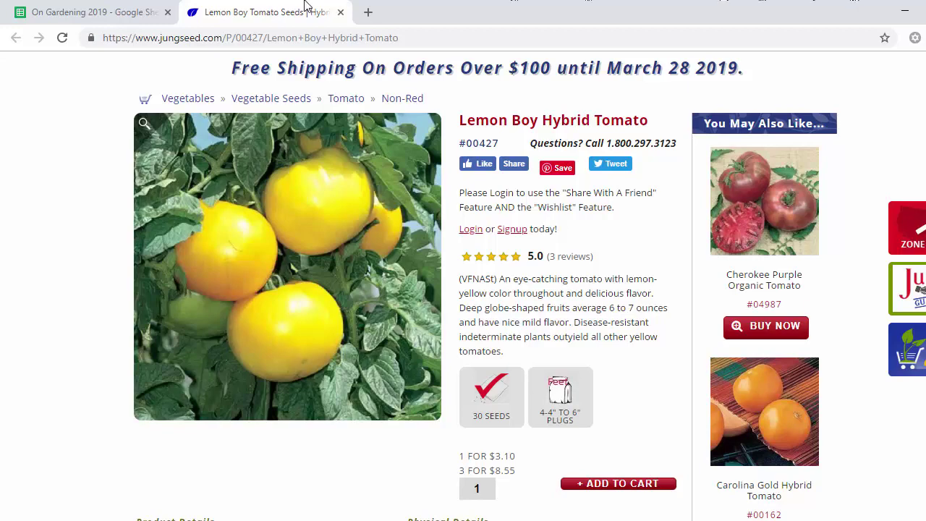
left_click(145, 7)
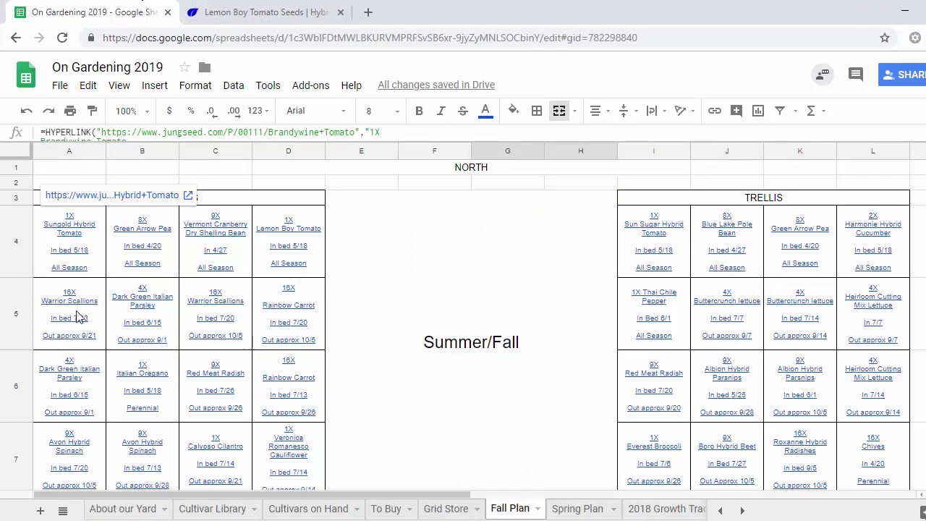
Step: Read the Red Meat Radish page linked from cell C6, then close it and the Lemon Boy Tomato page
mouse_move(79, 312)
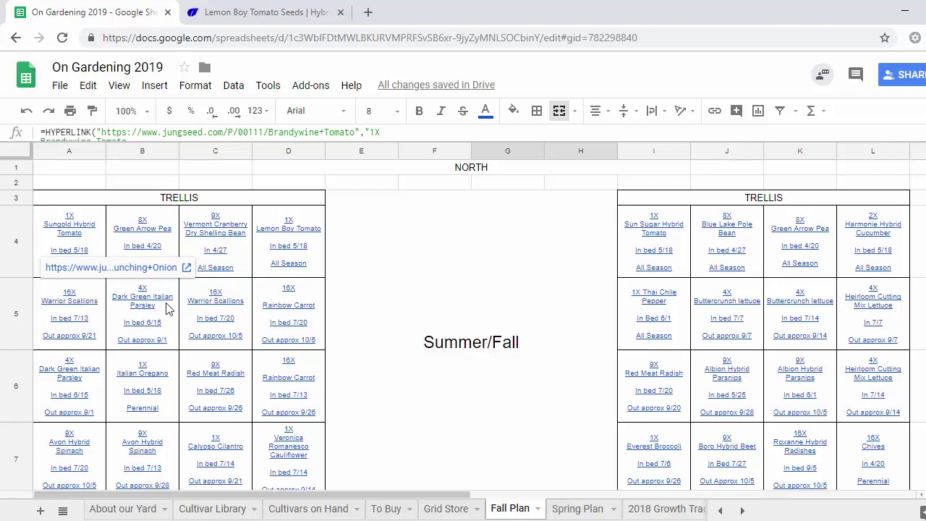
mouse_move(146, 309)
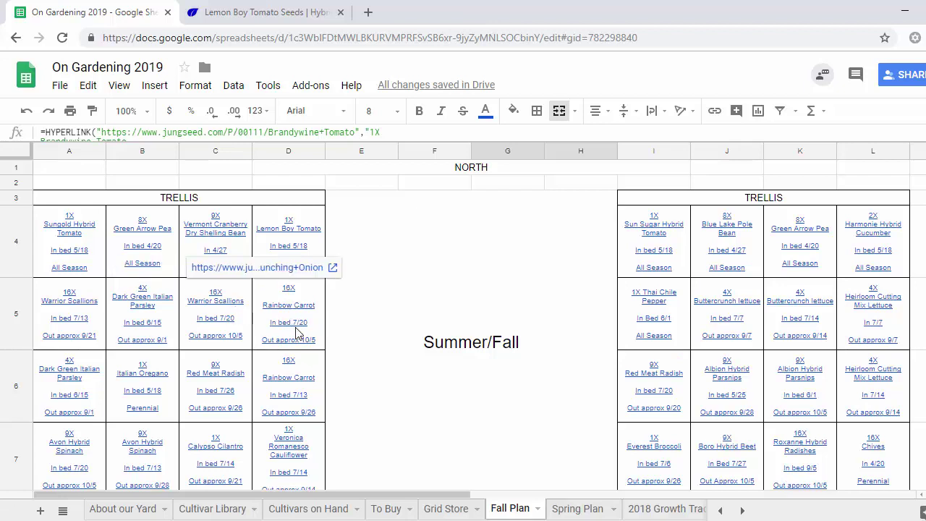
mouse_move(300, 337)
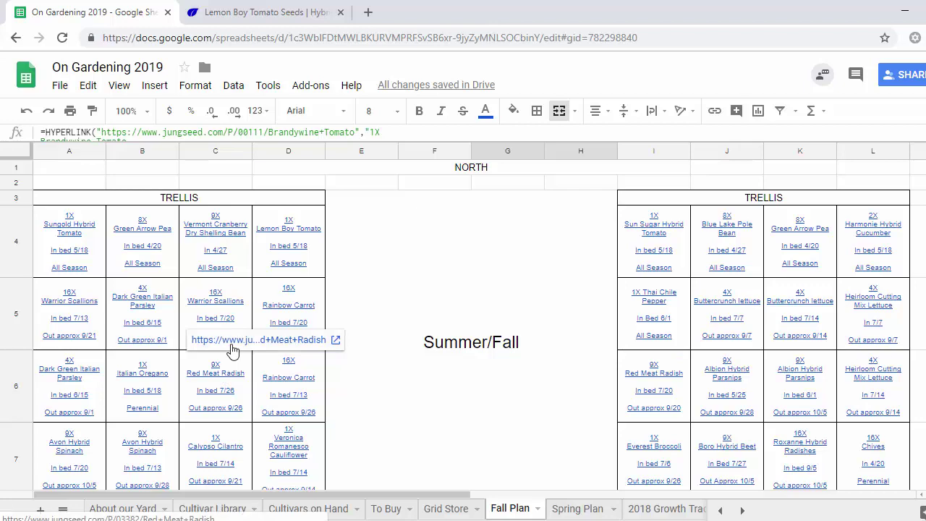
left_click(232, 346)
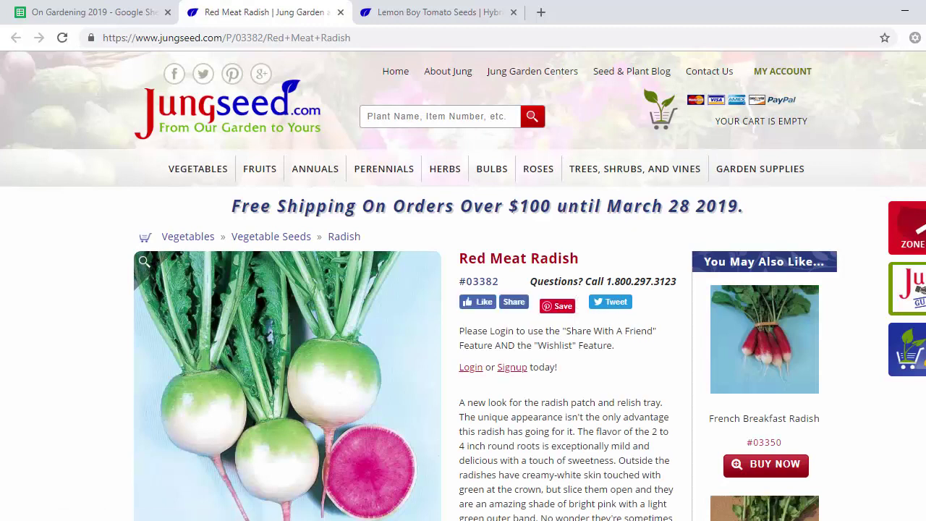
scroll(463, 286, "down", 1)
scroll(463, 286, "down", 2)
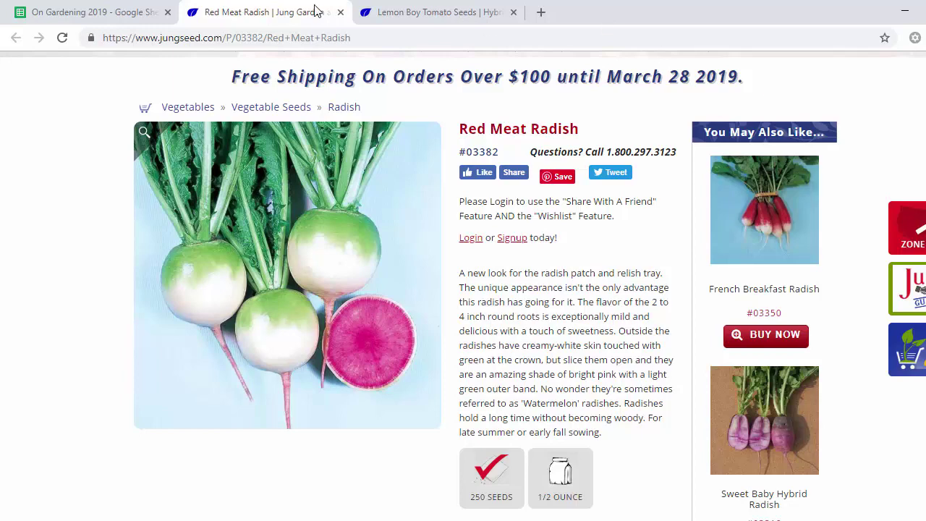
left_click(341, 13)
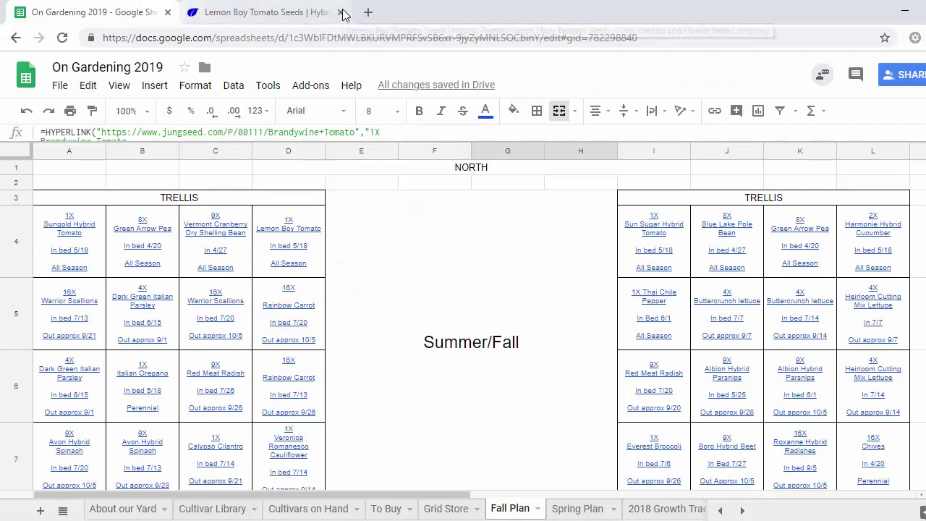
left_click(341, 13)
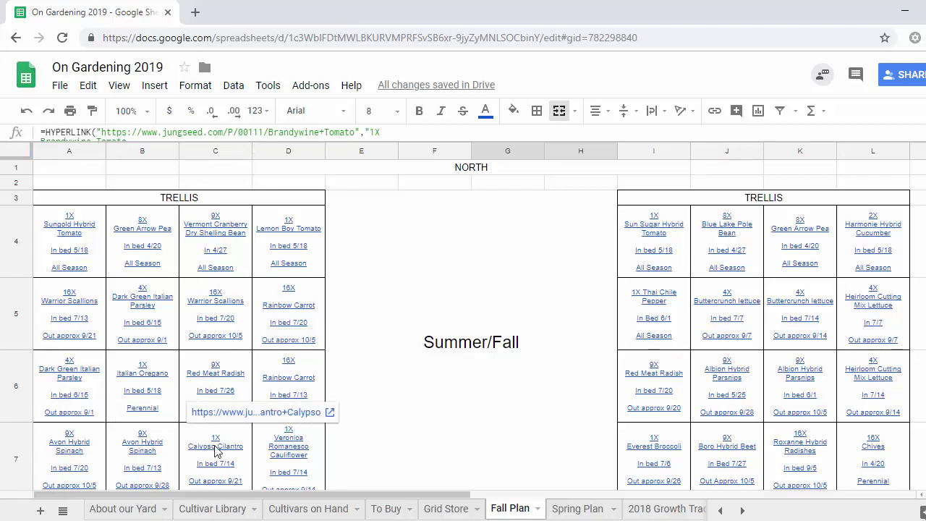
Step: Open the Calypso Cilantro page from cell C7, read its description, then close it
left_click(238, 414)
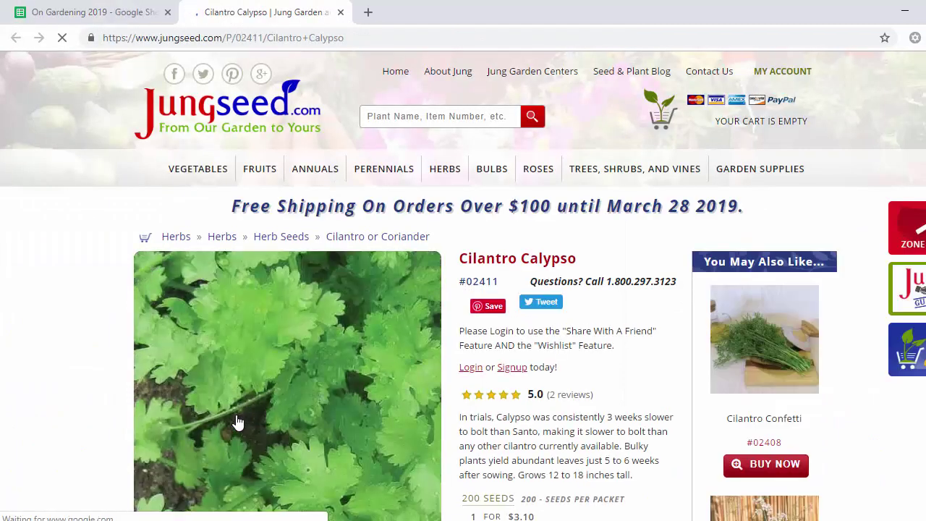
scroll(463, 289, "down", 2)
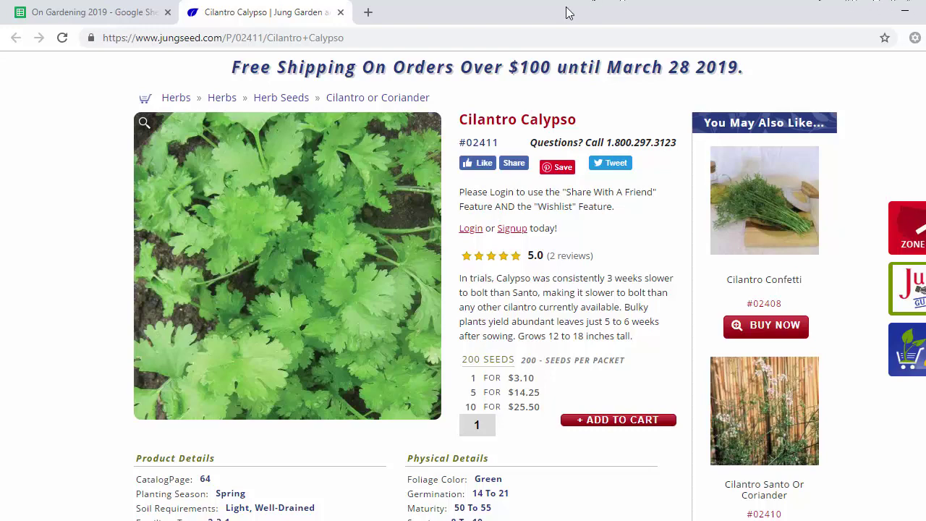
left_click(341, 12)
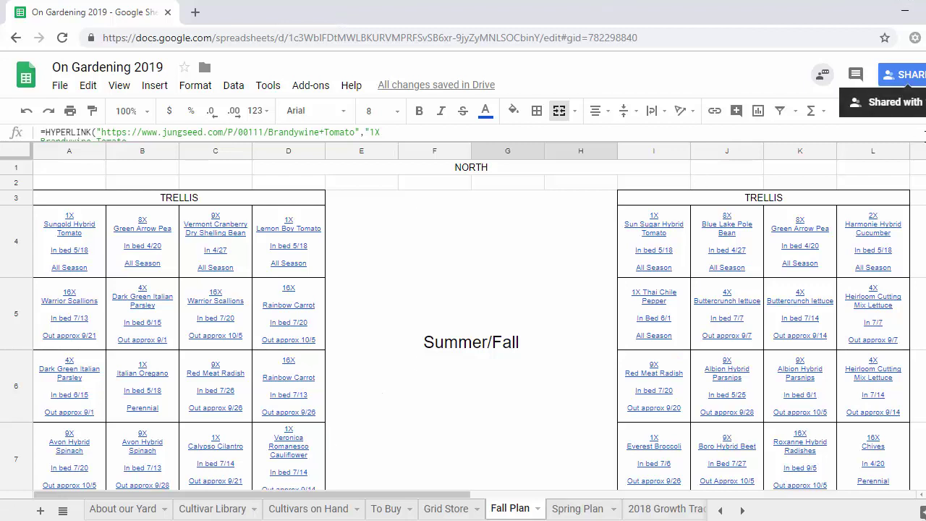
Step: Examine the description and enlarged photo on the Veronica Romanesco Cauliflower page linked from cell D7, then return to the Fall Plan
scroll(766, 237, "down", 1)
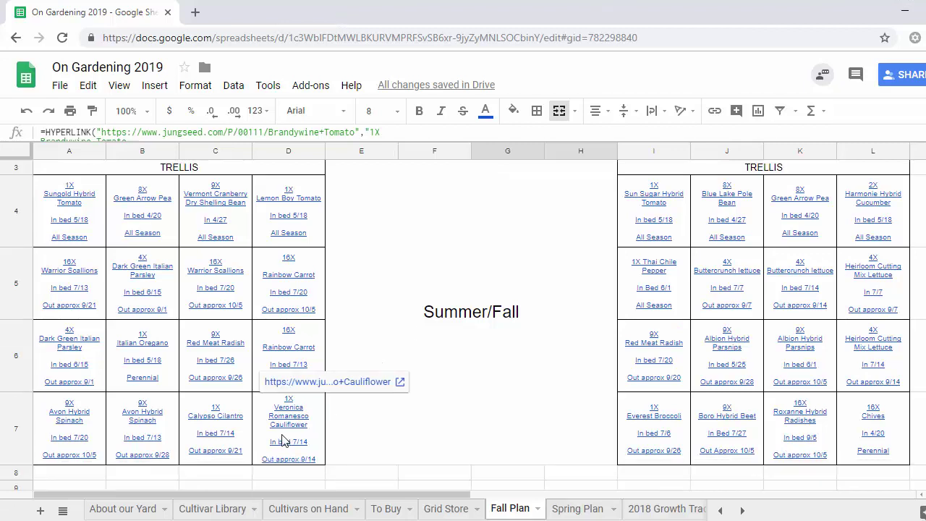
left_click(311, 384)
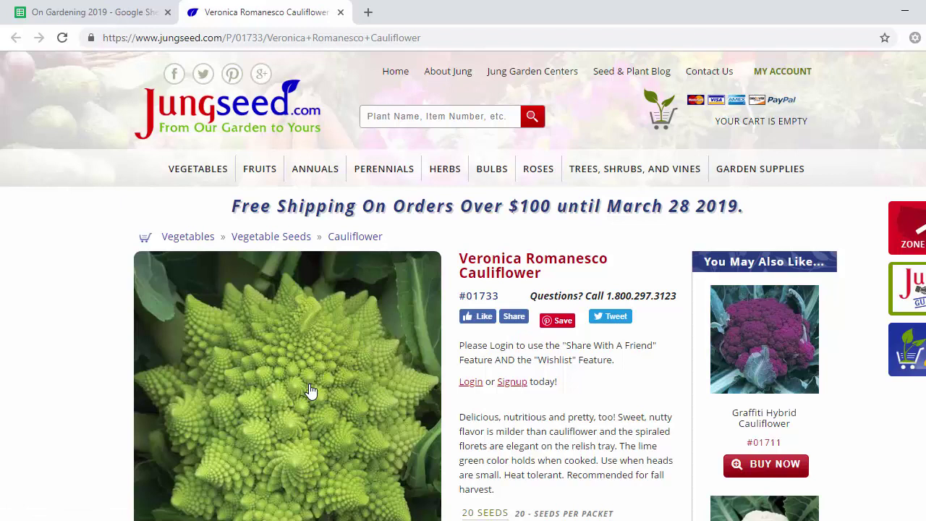
scroll(290, 361, "down", 1)
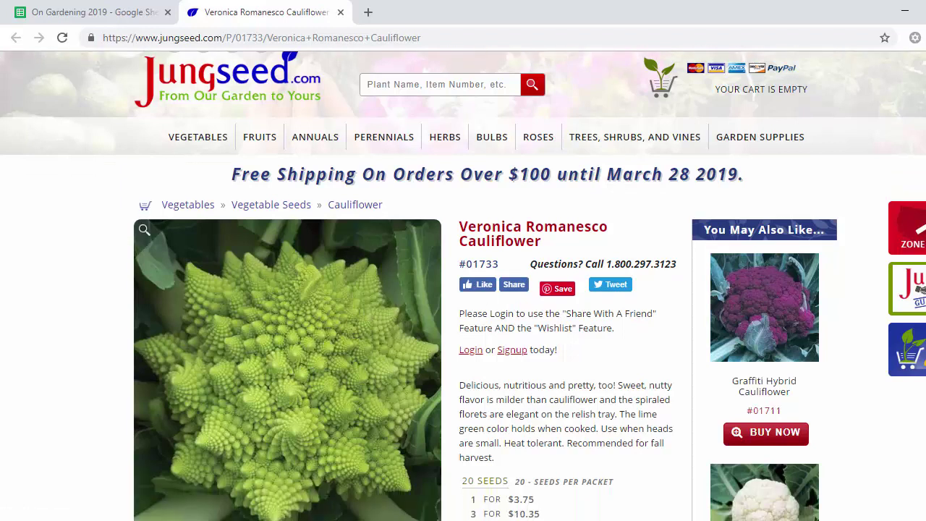
scroll(463, 289, "down", 1)
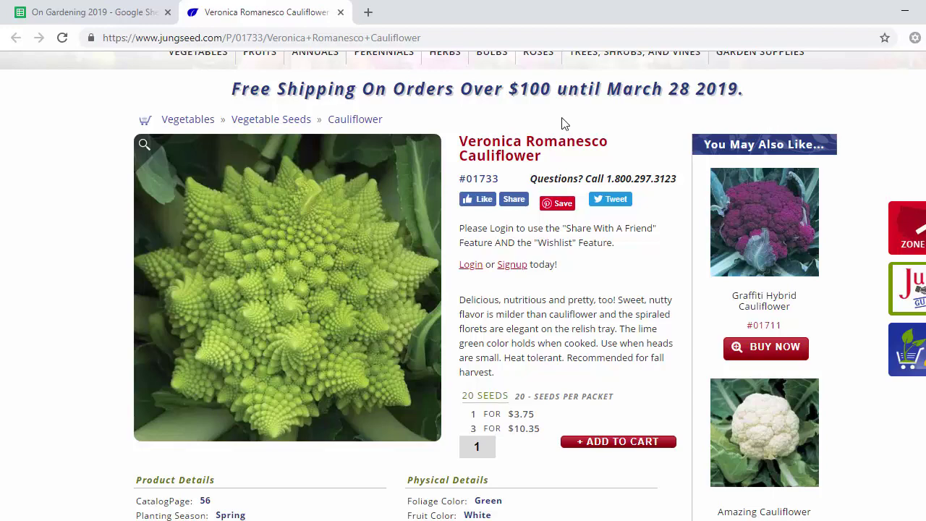
mouse_move(335, 202)
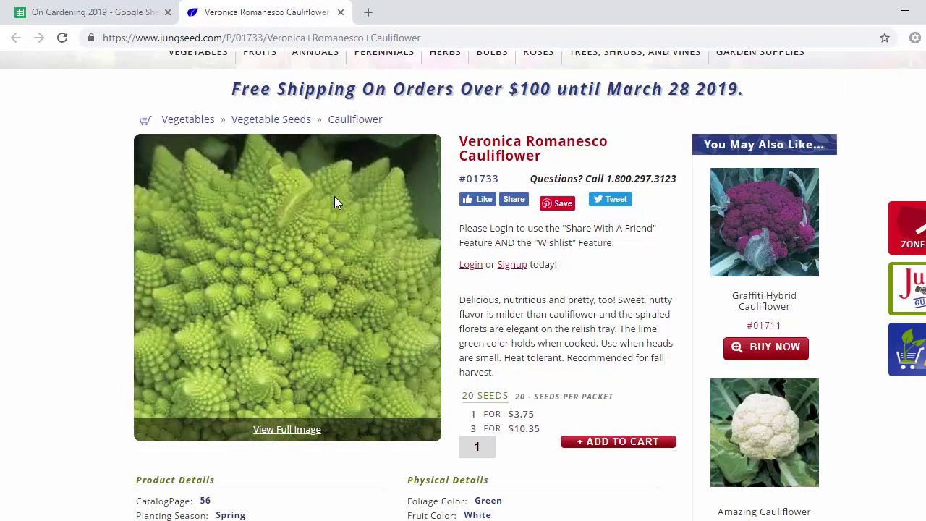
left_click(140, 13)
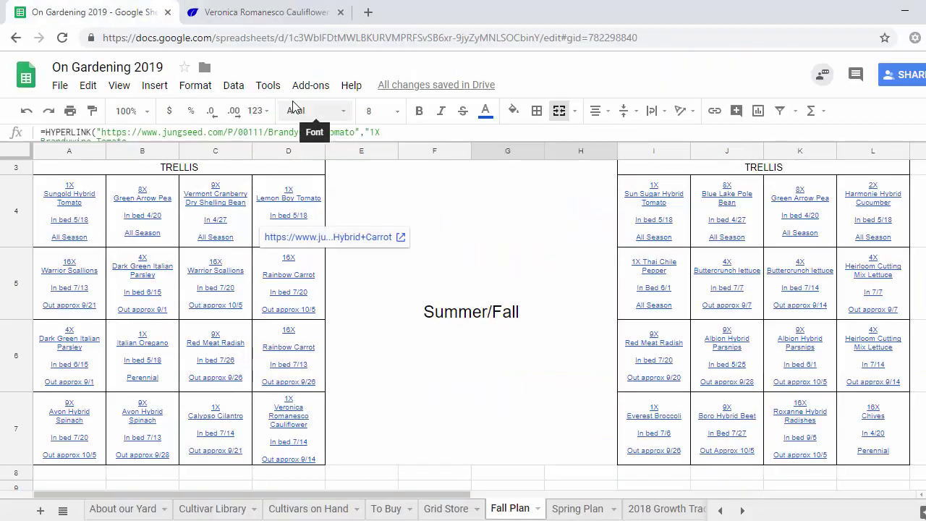
left_click(267, 10)
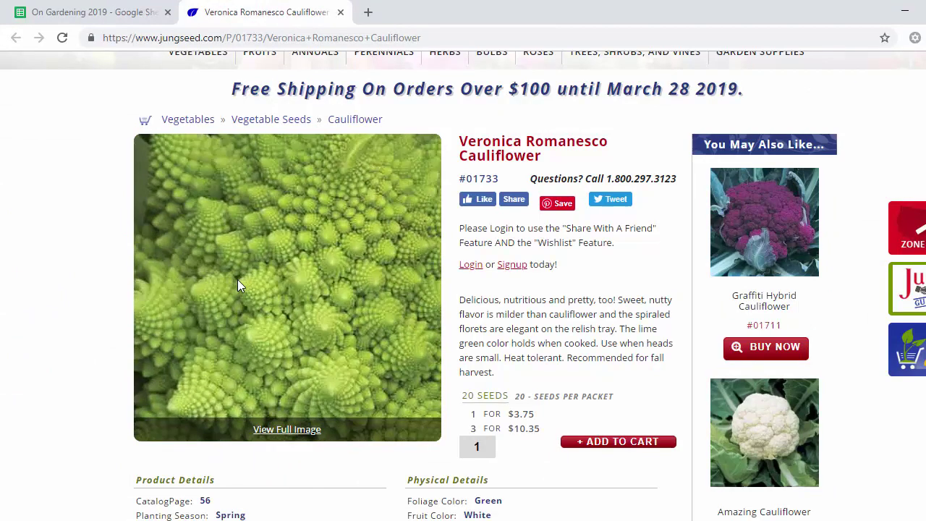
left_click(81, 15)
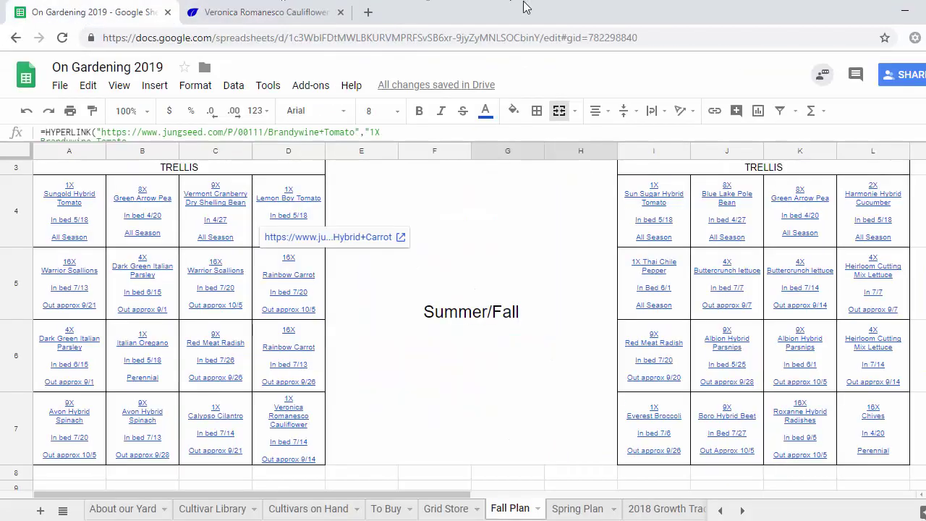
Step: Open the product page linked from the Sun Sugar Hybrid Tomato cell I4 and read its description
mouse_move(653, 205)
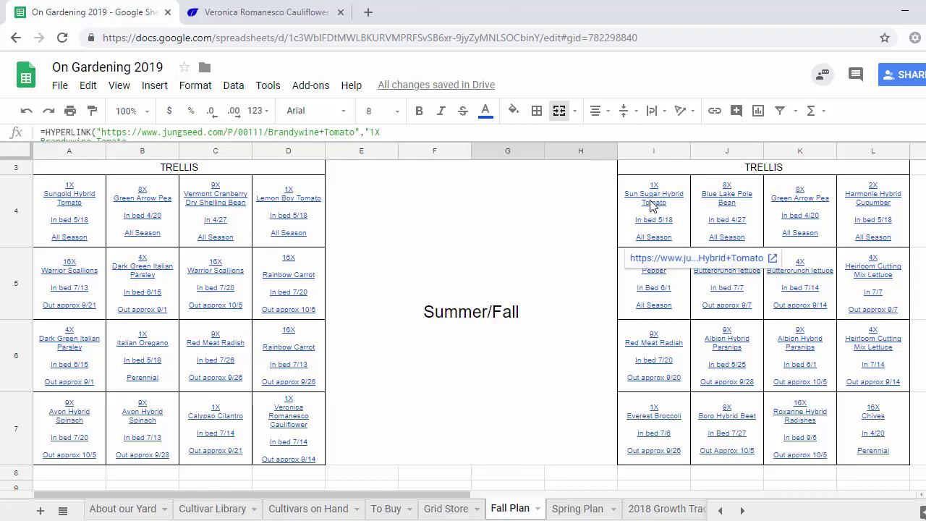
left_click(684, 259)
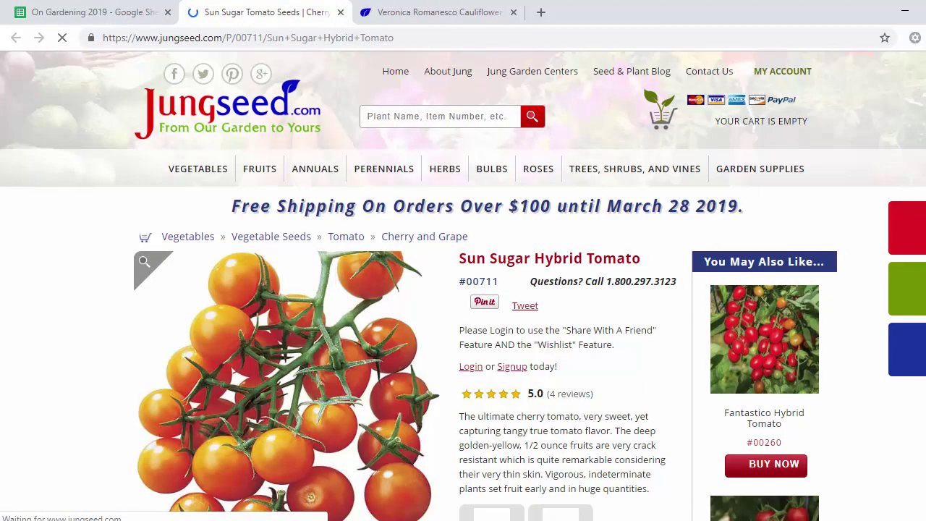
scroll(463, 286, "down", 1)
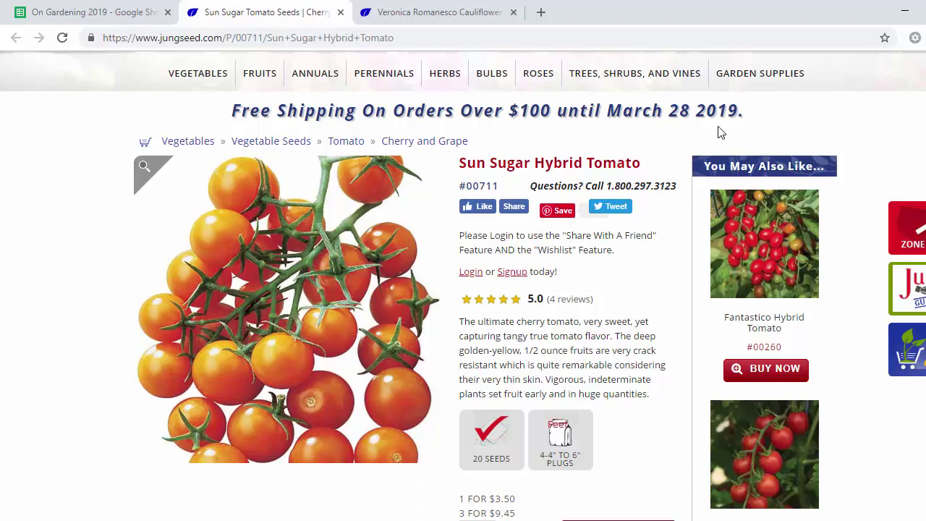
Step: Close the Sun Sugar Tomato and Veronica Romanesco pages, read the Blue Lake Pole Bean page linked from cell J4, then close it
left_click(340, 12)
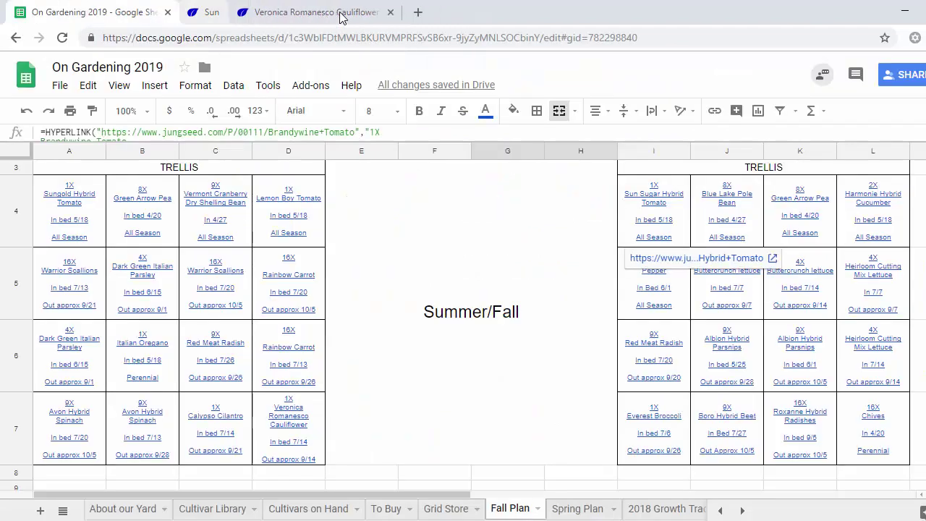
left_click(340, 12)
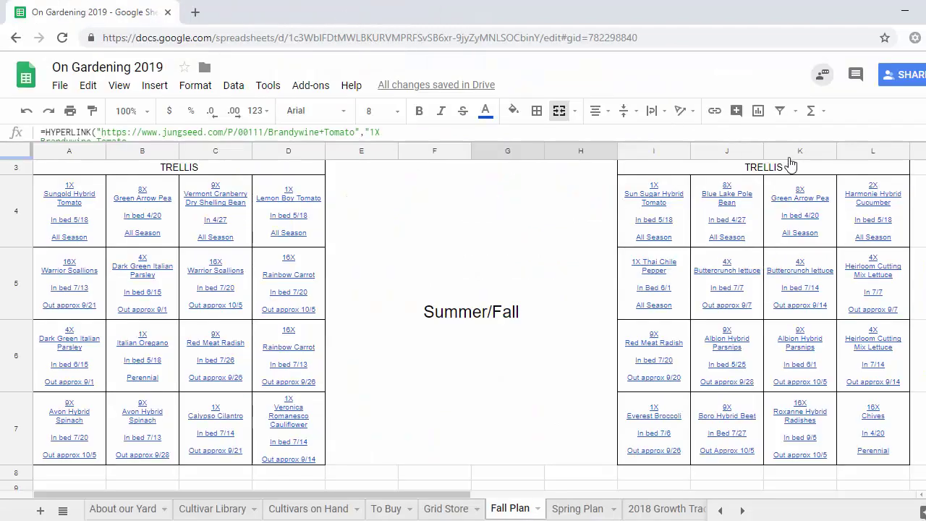
mouse_move(736, 198)
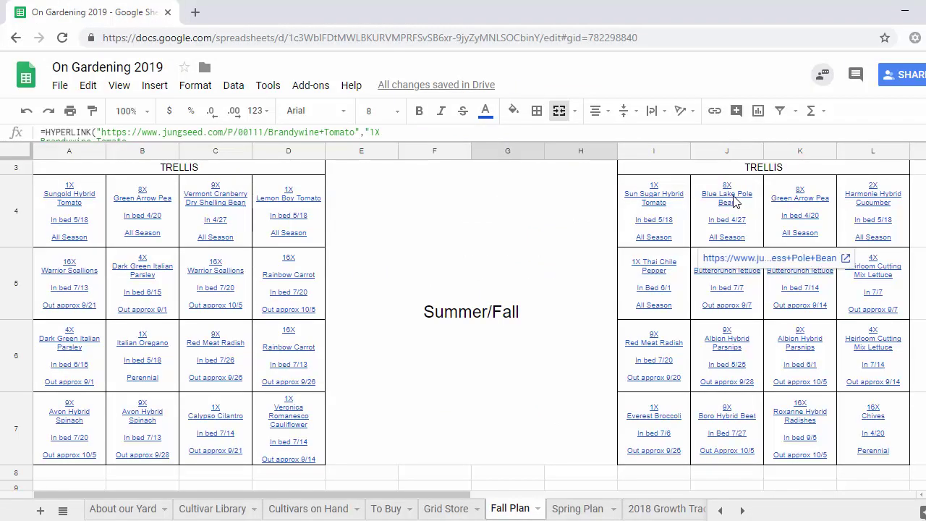
left_click(764, 259)
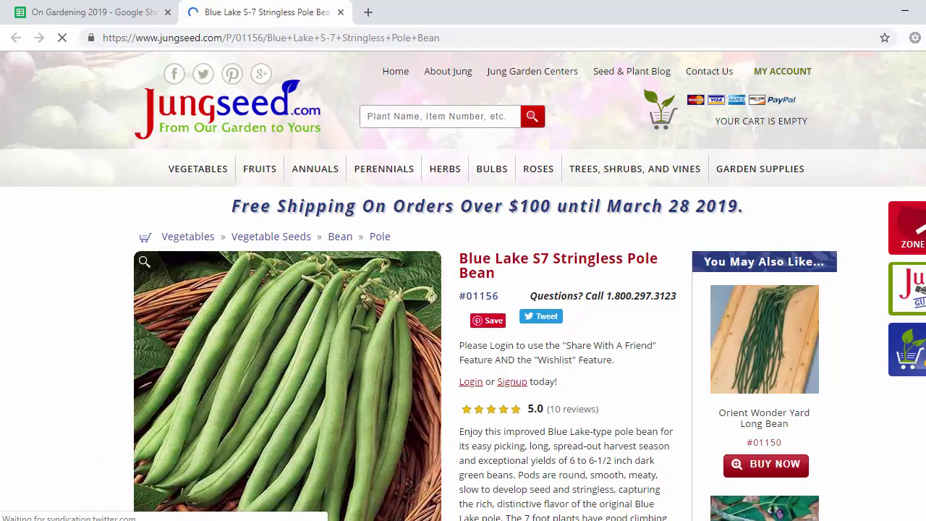
scroll(463, 289, "down", 2)
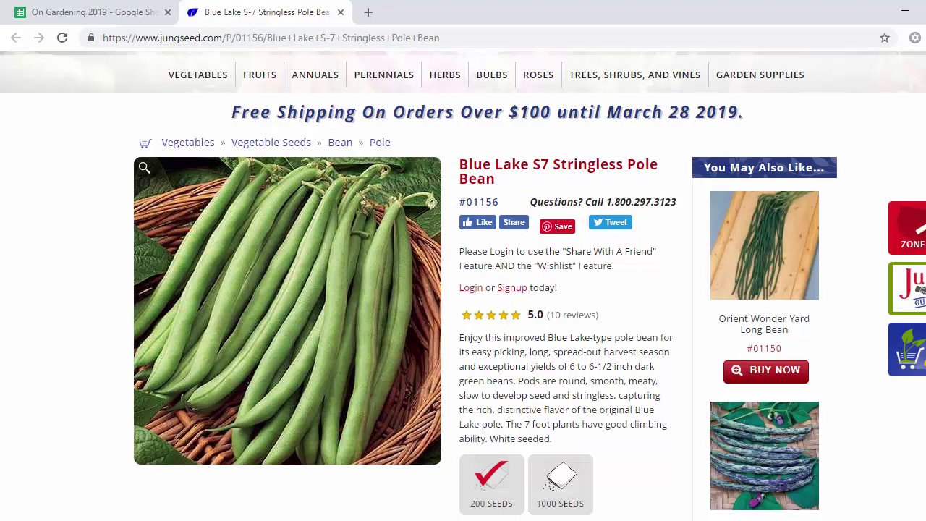
left_click(339, 13)
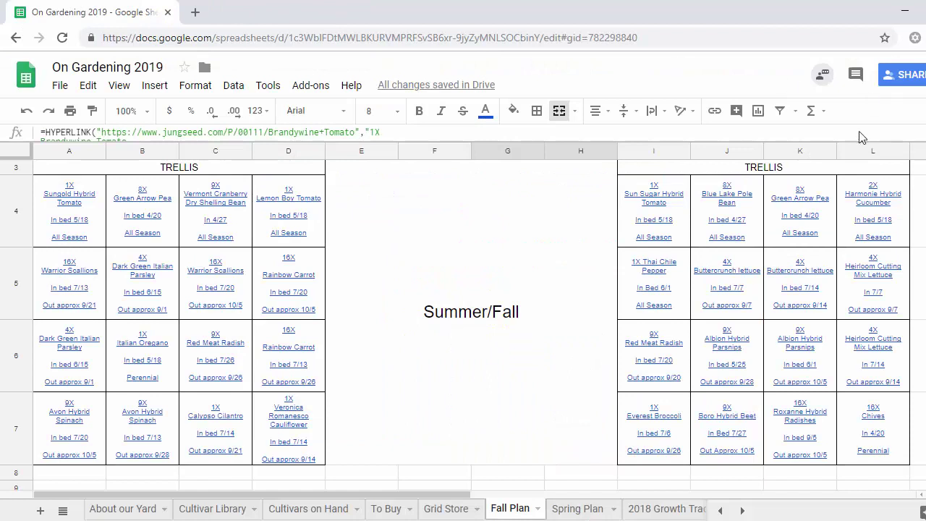
Step: Read the description on the Harmonie Hybrid Cucumber page linked from cell L4, then close the page
mouse_move(807, 207)
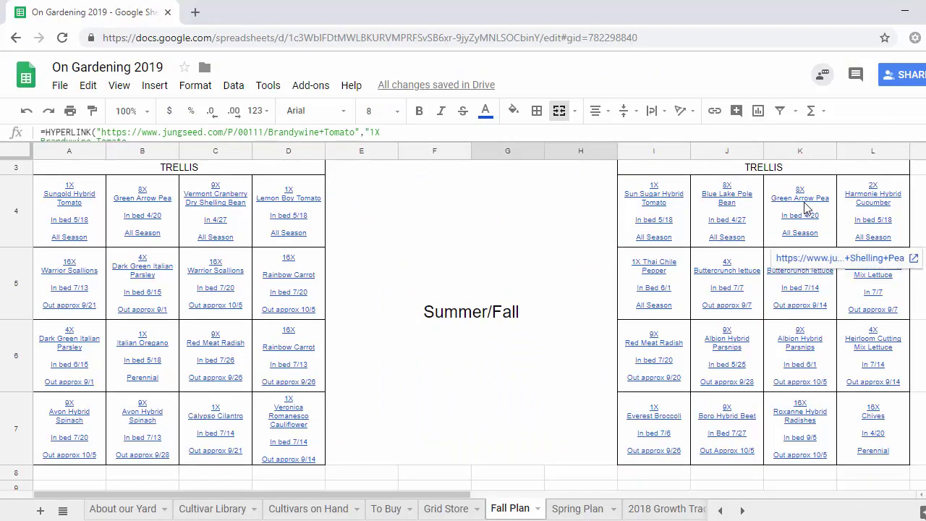
mouse_move(139, 220)
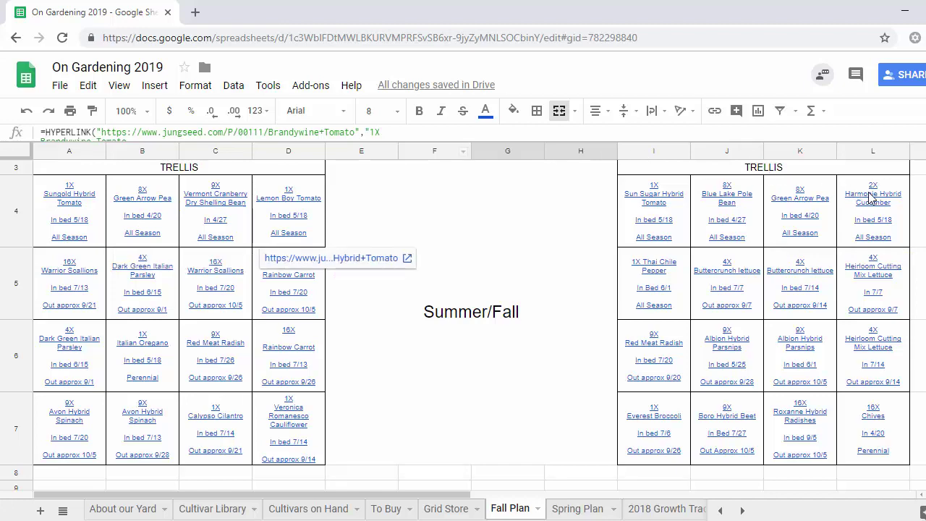
mouse_move(875, 200)
left_click(898, 263)
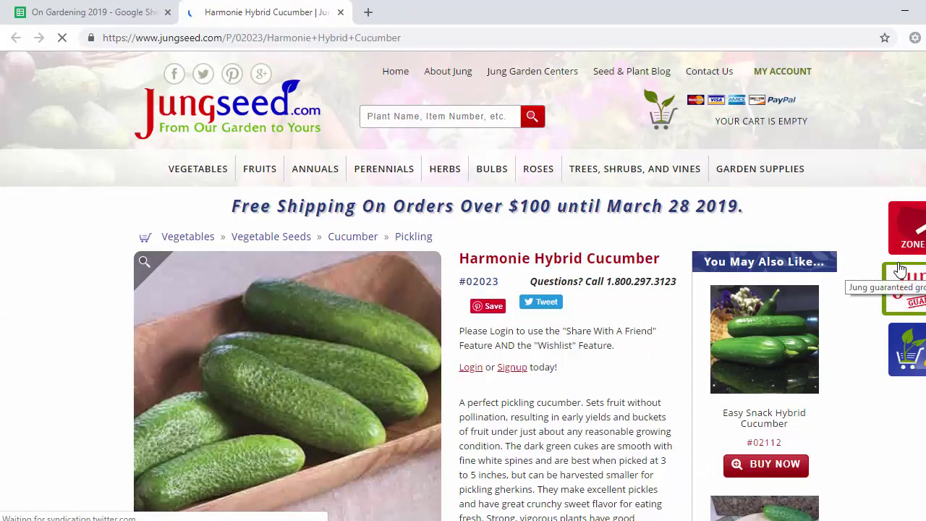
scroll(464, 286, "down", 2)
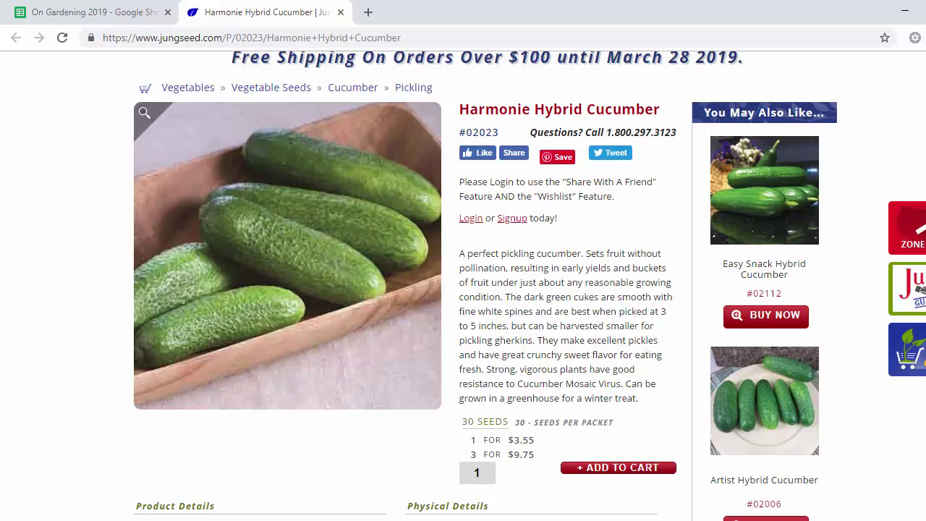
left_click(85, 15)
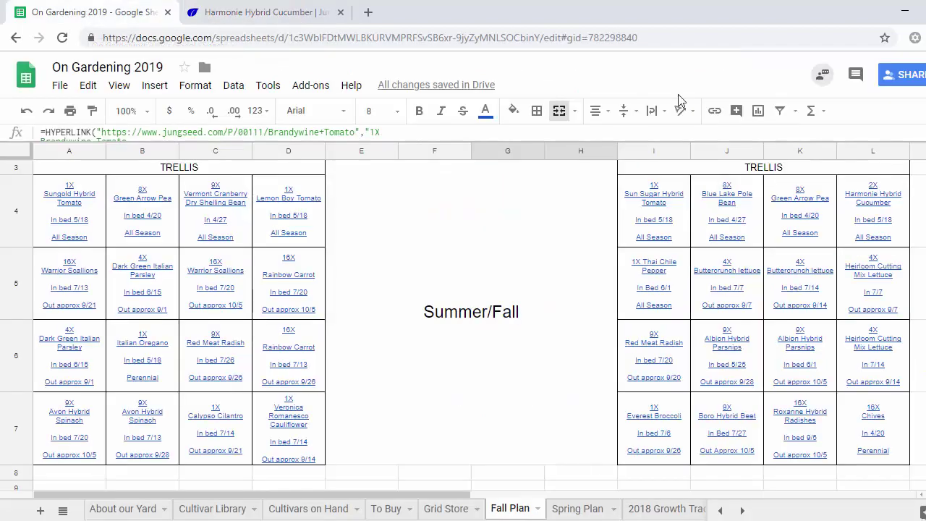
left_click(341, 12)
Step: Open the Thai Hot Pepper page from the Thai Chile Pepper cell I5, read its description, then close it
mouse_move(658, 279)
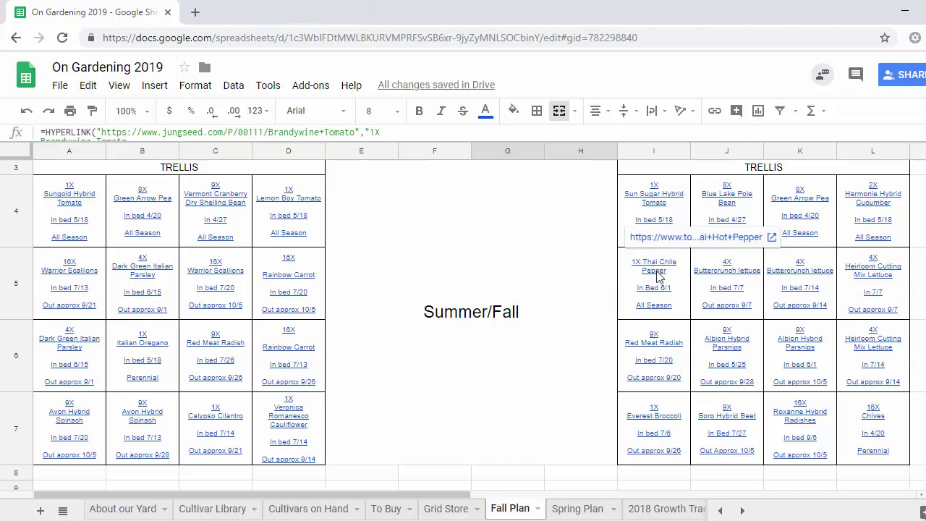
left_click(665, 239)
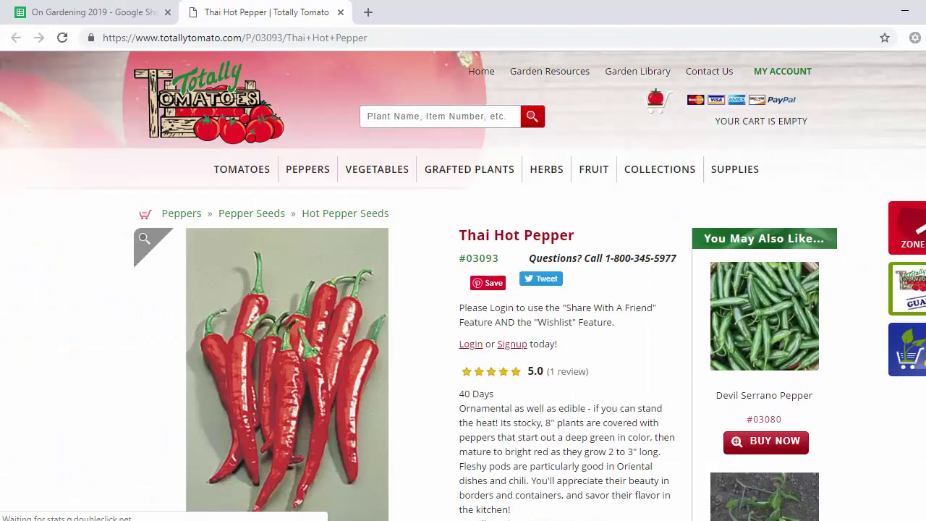
scroll(666, 239, "down", 2)
scroll(463, 286, "down", 2)
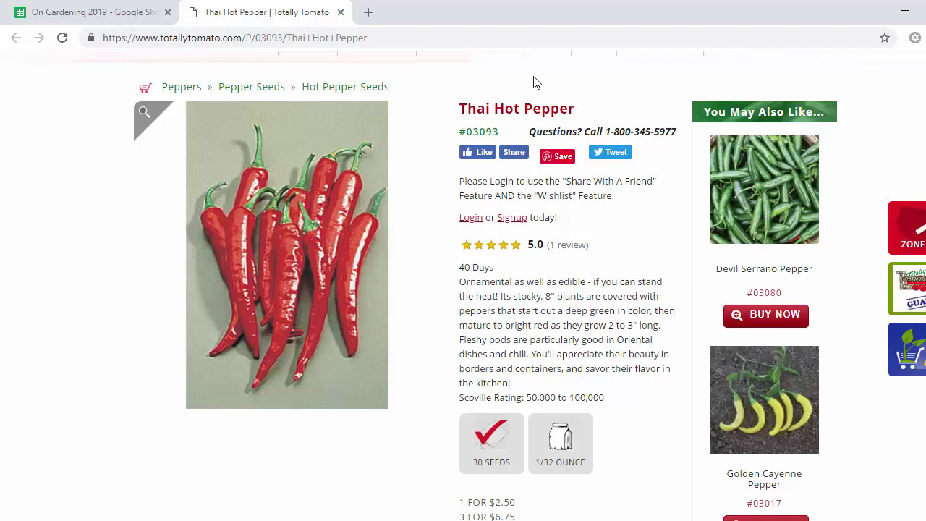
left_click(341, 12)
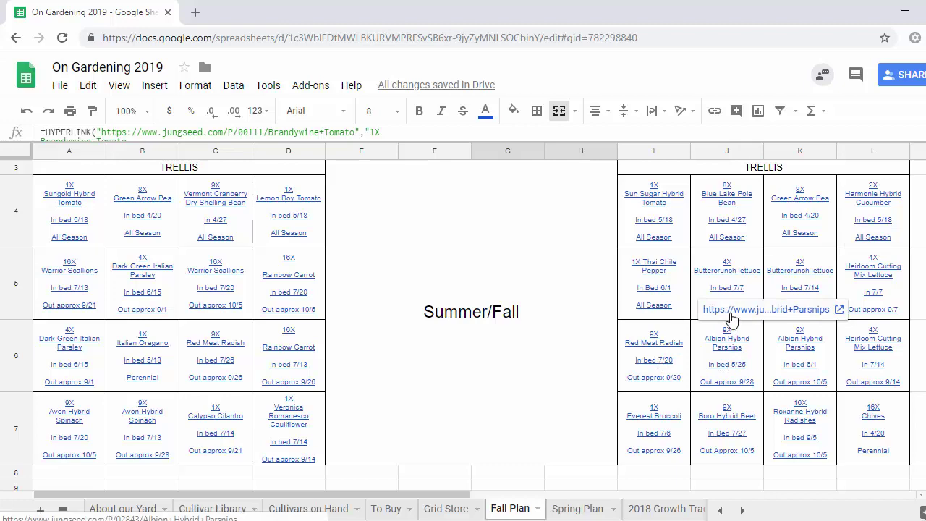
Step: Examine the description and growing details on the Albion Hybrid Parsnips page linked from cell J6, then return to the Fall Plan
left_click(732, 317)
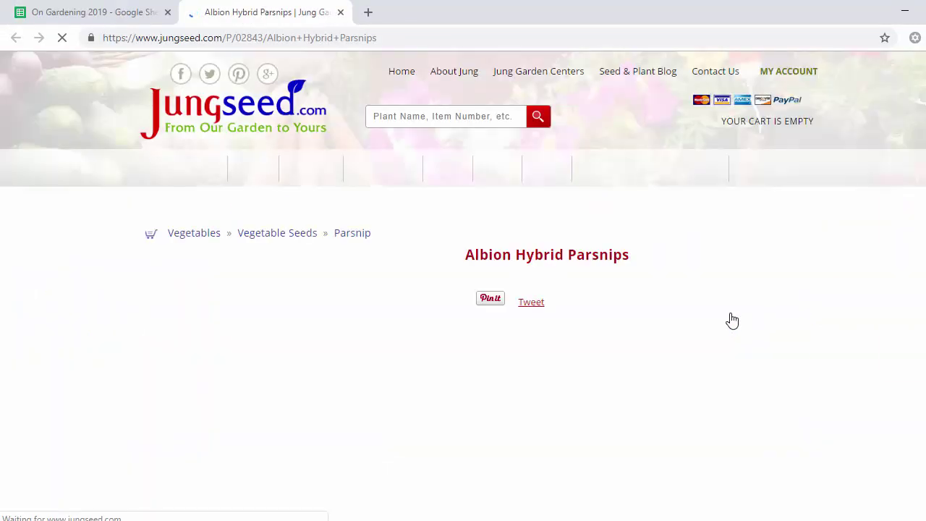
scroll(463, 290, "down", 2)
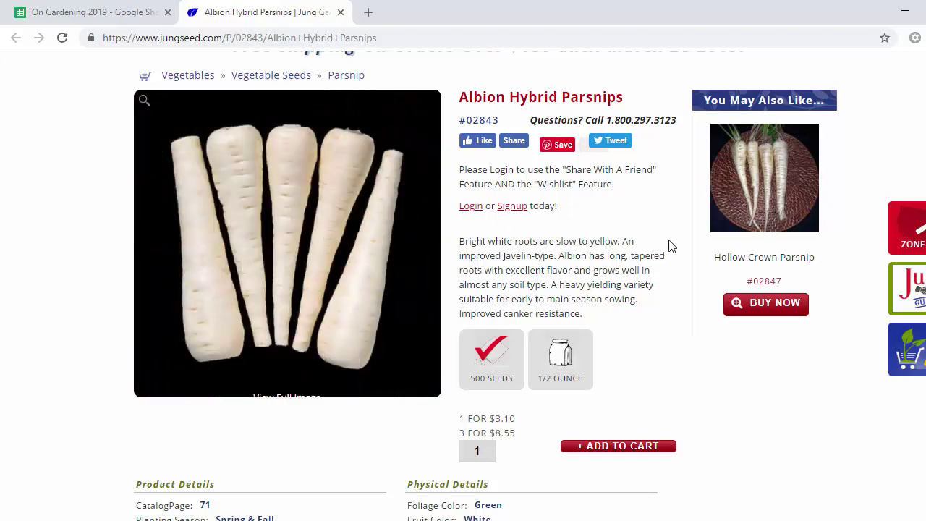
scroll(669, 246, "down", 3)
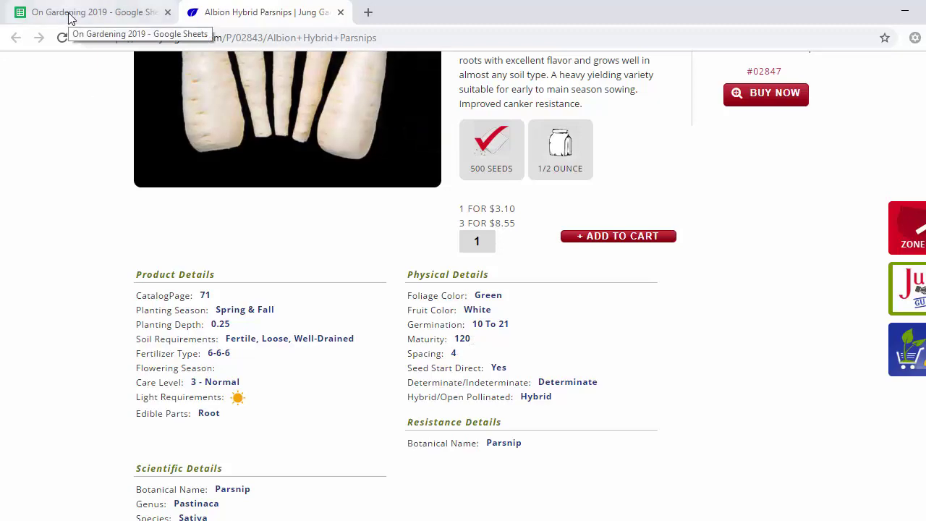
scroll(463, 282, "up", 4)
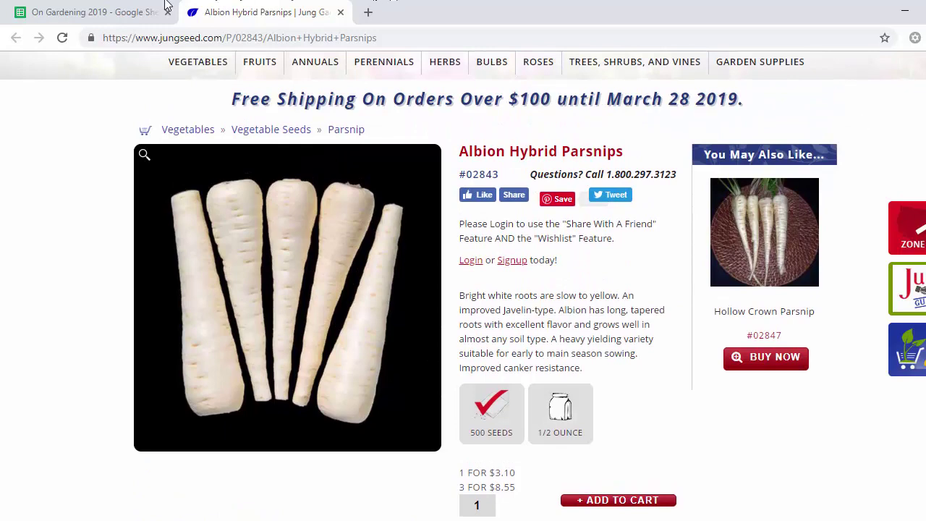
left_click(112, 8)
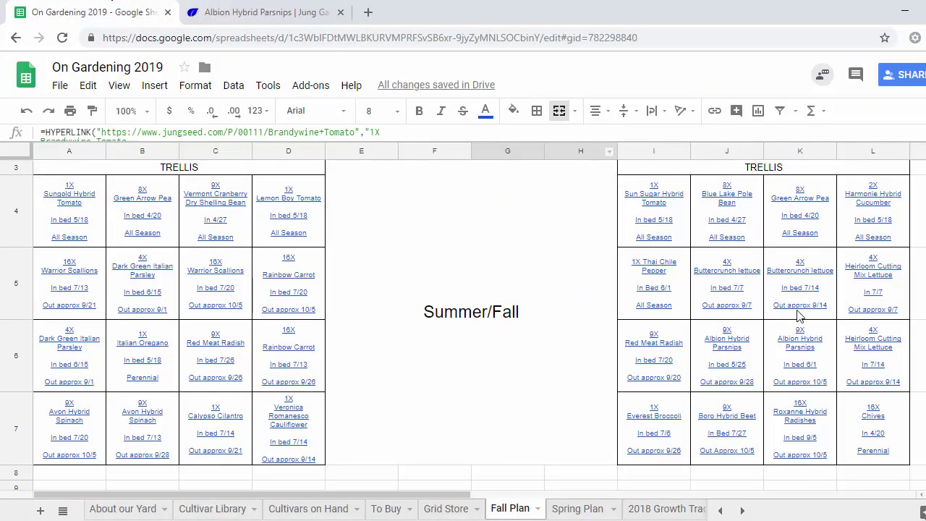
Step: Read the Everest Hybrid Broccoli page linked from cell I7, then close it and the Albion Hybrid Parsnips page
mouse_move(800, 366)
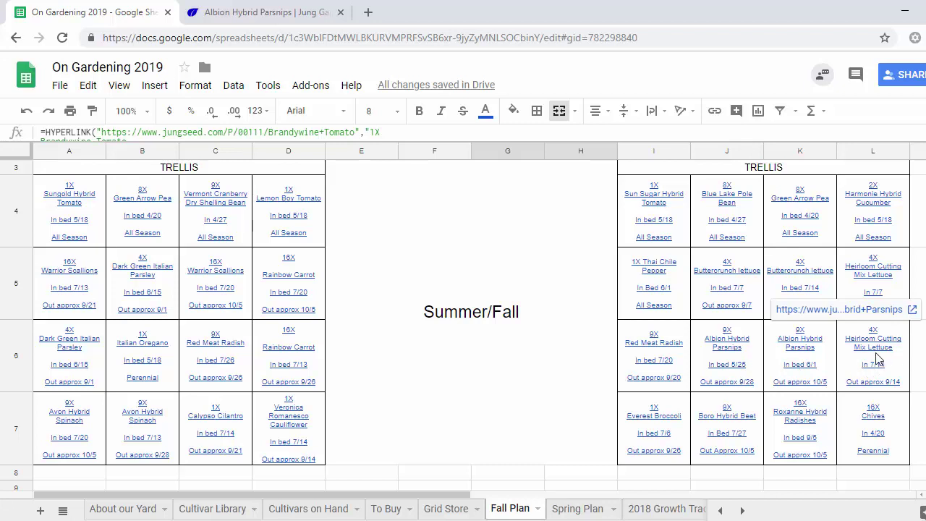
mouse_move(877, 349)
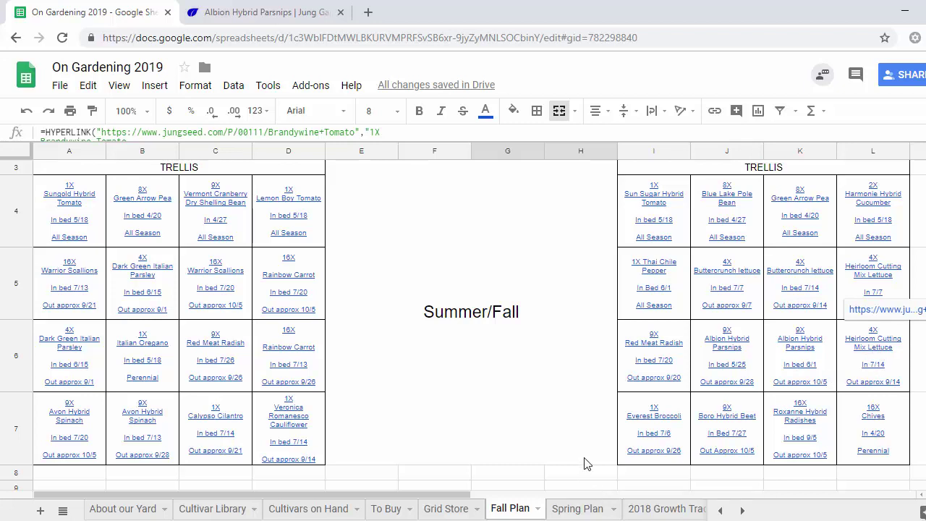
left_click(655, 382)
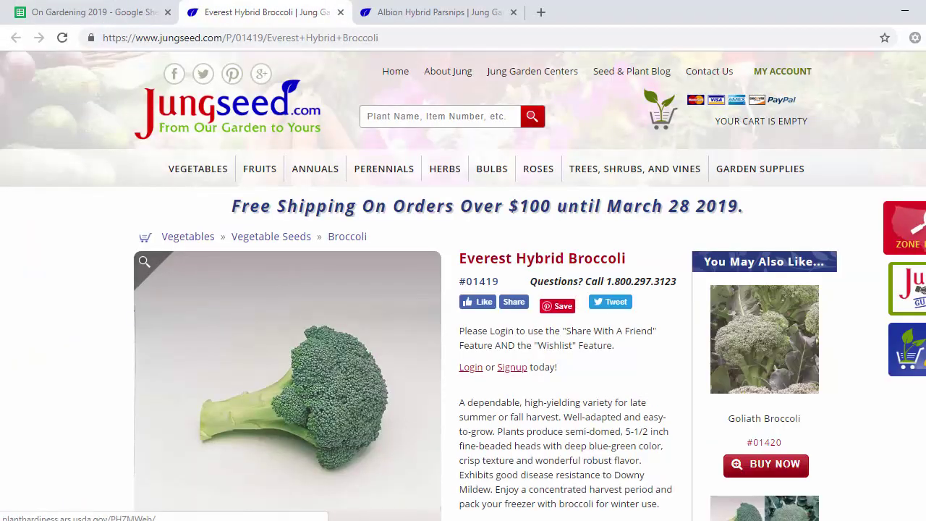
scroll(464, 289, "down", 2)
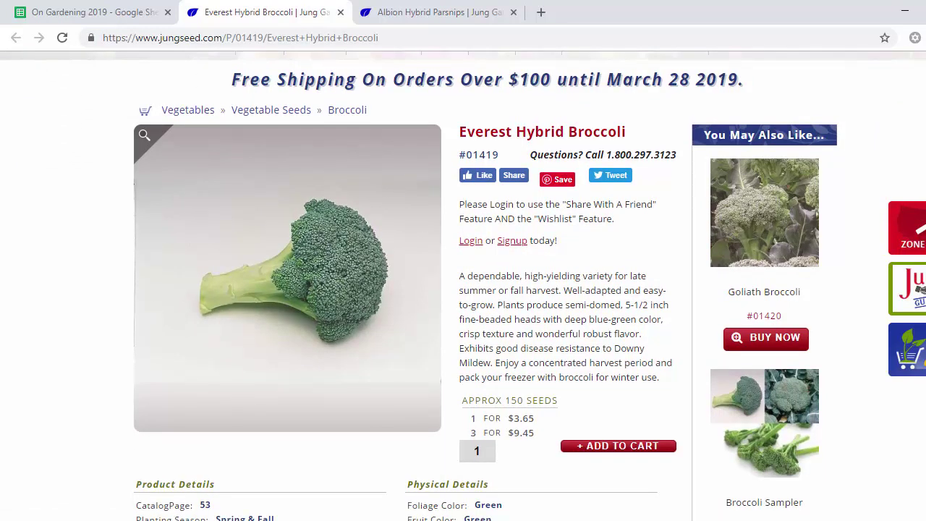
scroll(463, 290, "down", 1)
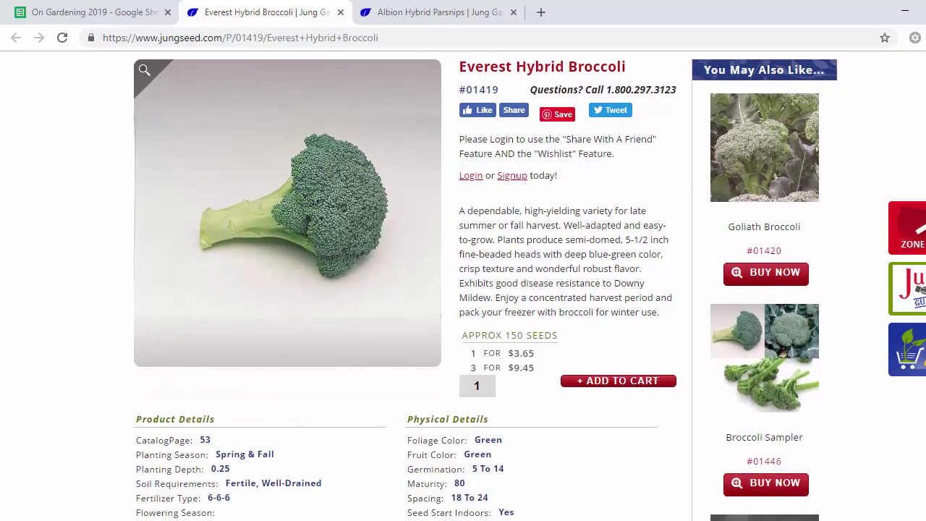
scroll(463, 290, "up", 1)
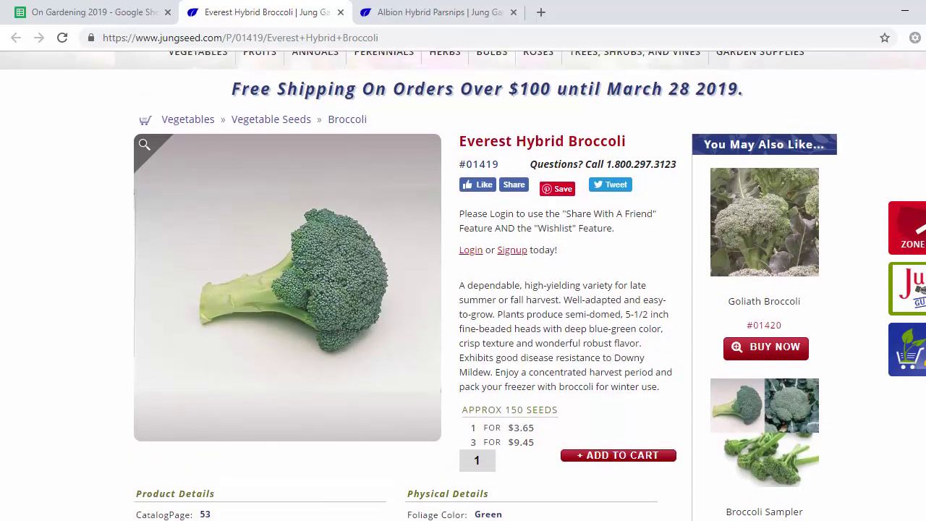
scroll(463, 290, "down", 1)
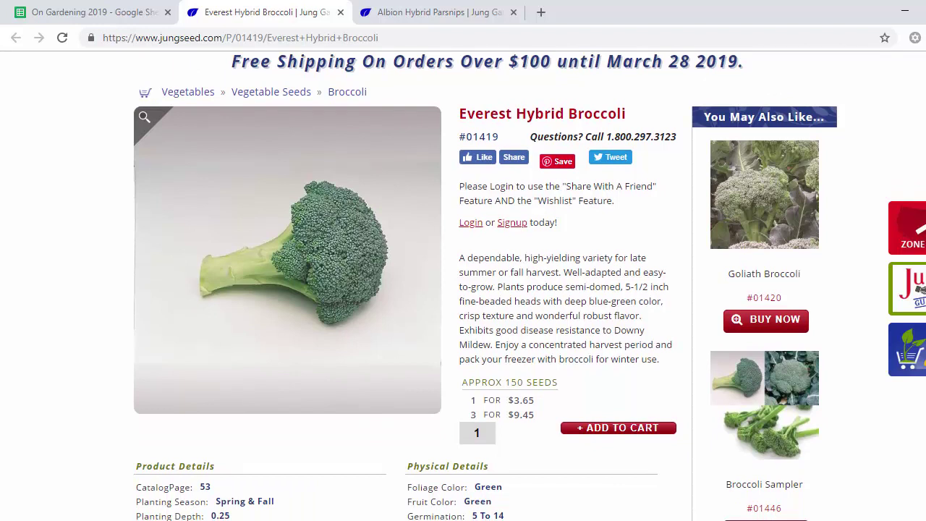
scroll(464, 290, "down", 1)
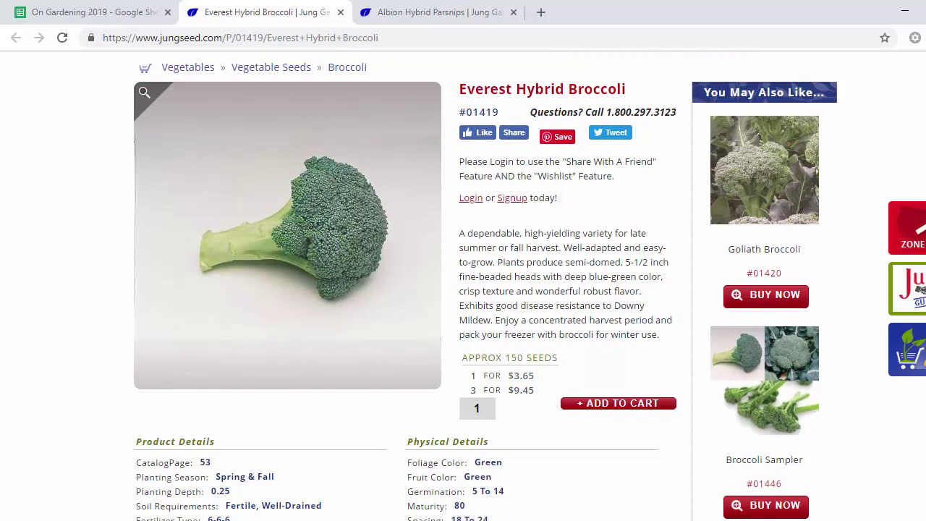
scroll(463, 289, "up", 1)
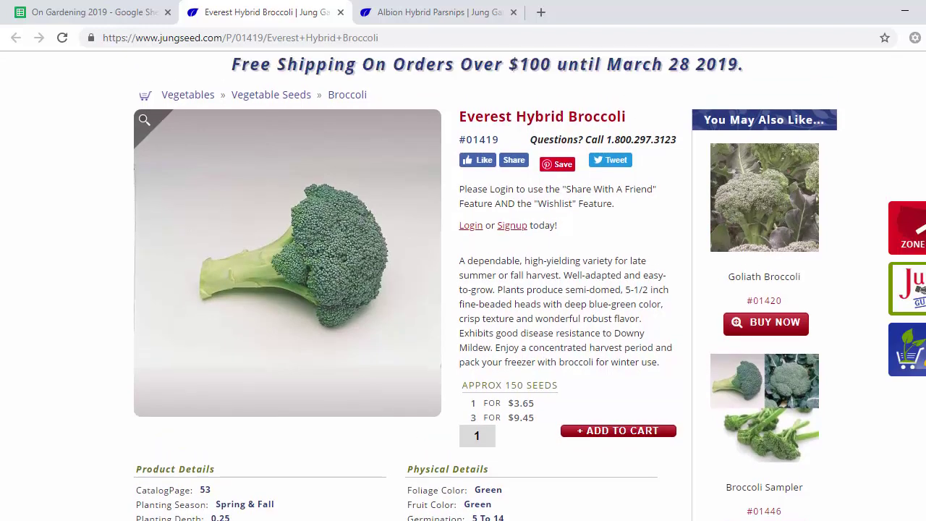
left_click(340, 13)
left_click(343, 13)
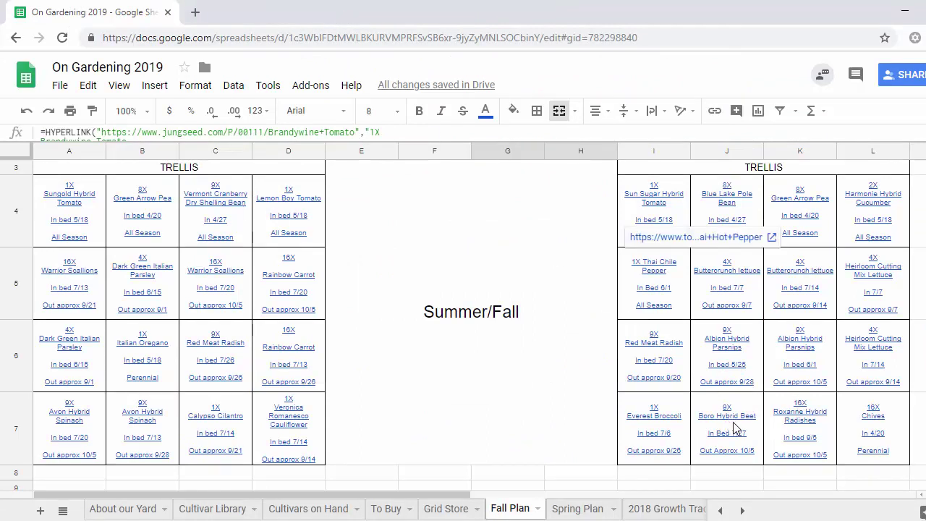
Step: Review the beet, radish and chives plantings in cells J7 to L7, then move on to the crops in row 10
mouse_move(740, 427)
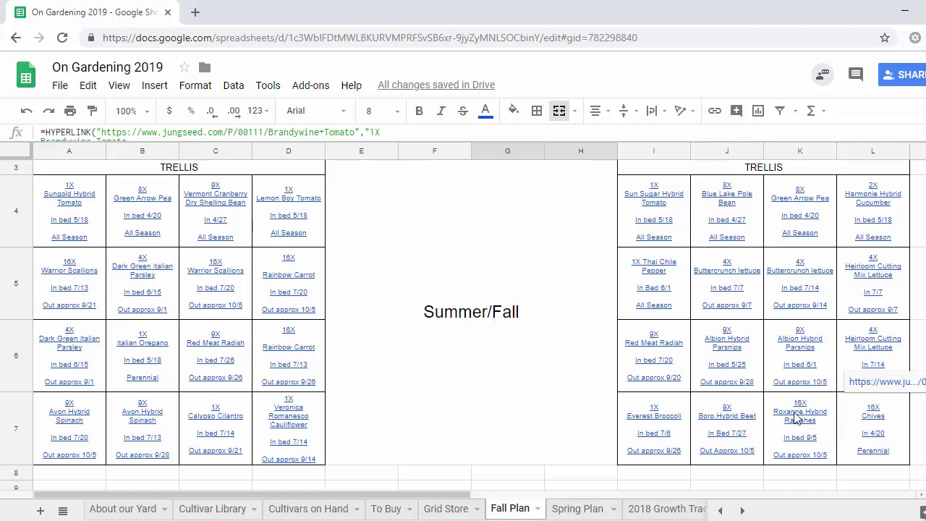
mouse_move(804, 419)
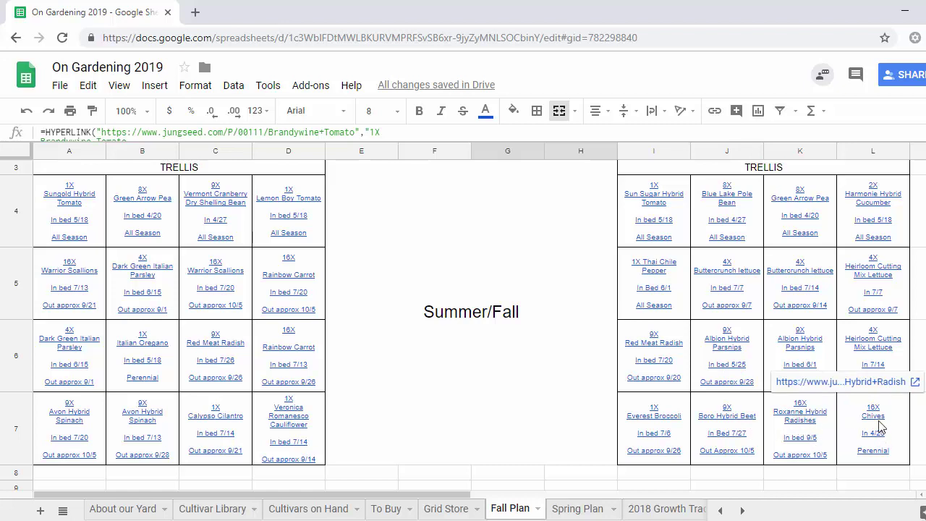
mouse_move(868, 428)
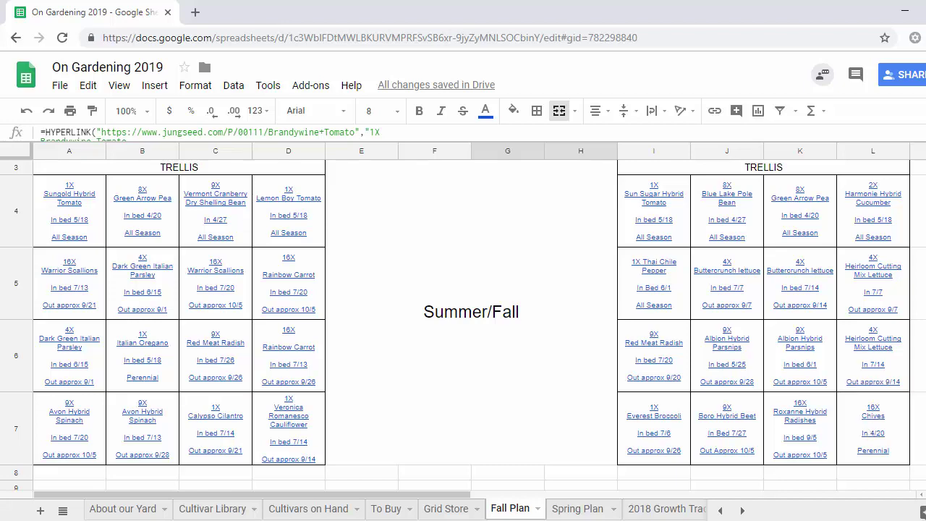
scroll(463, 326, "down", 5)
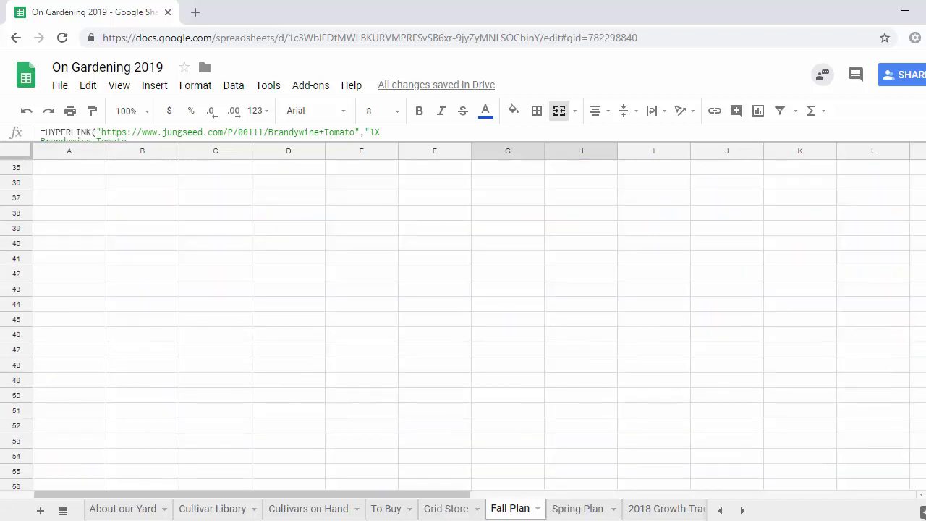
scroll(463, 326, "up", 5)
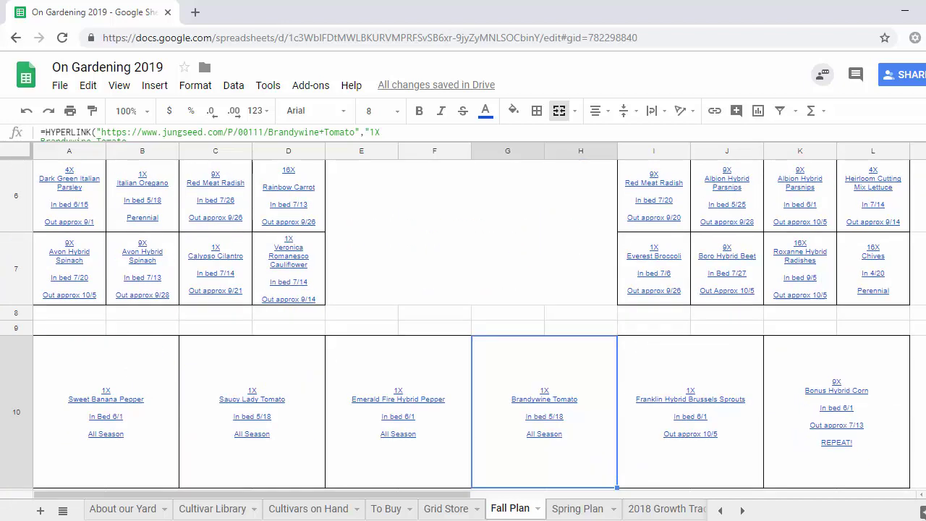
Step: Open the Sweet Banana Pepper page linked from the first crop in row 10, read its description, then close it
scroll(403, 340, "down", 2)
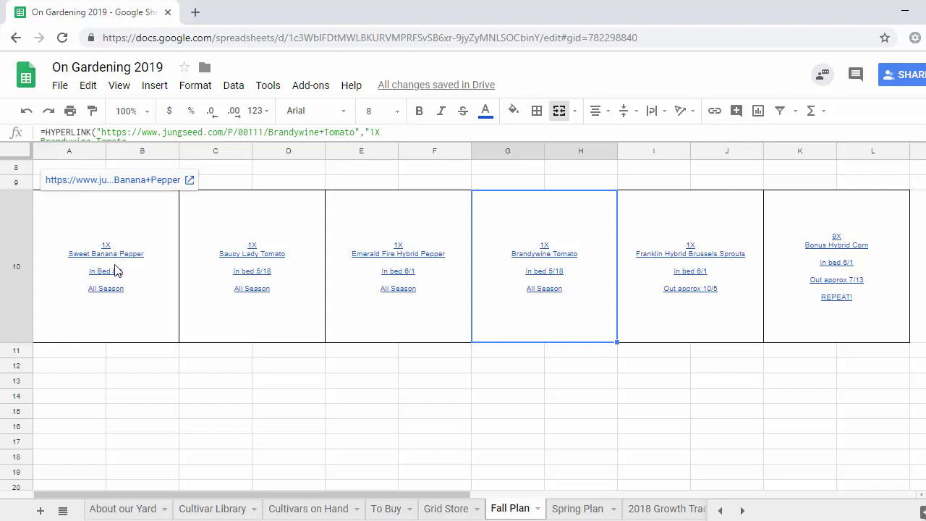
left_click(105, 183)
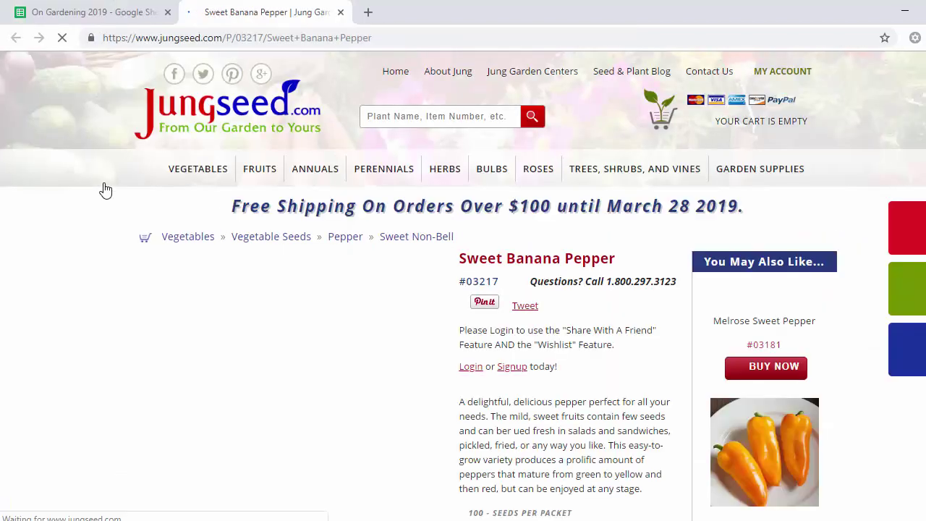
scroll(463, 290, "down", 1)
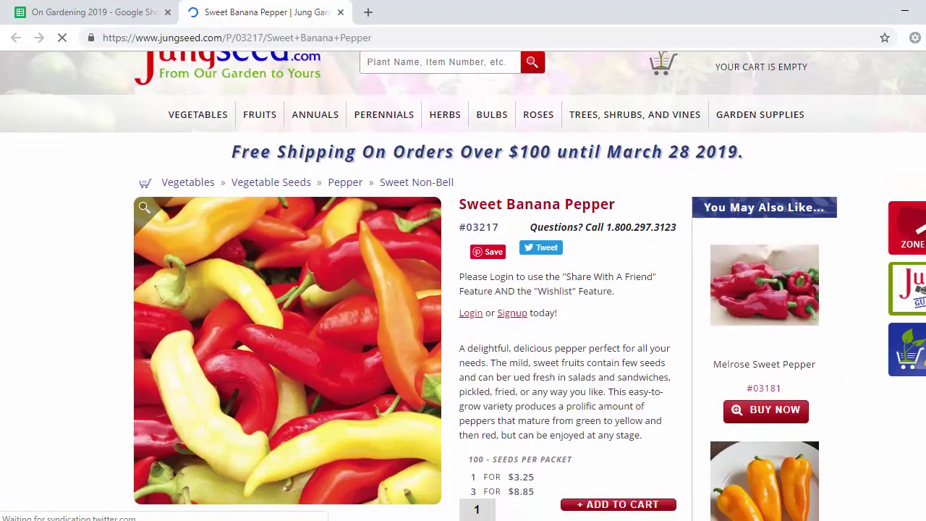
scroll(463, 289, "down", 2)
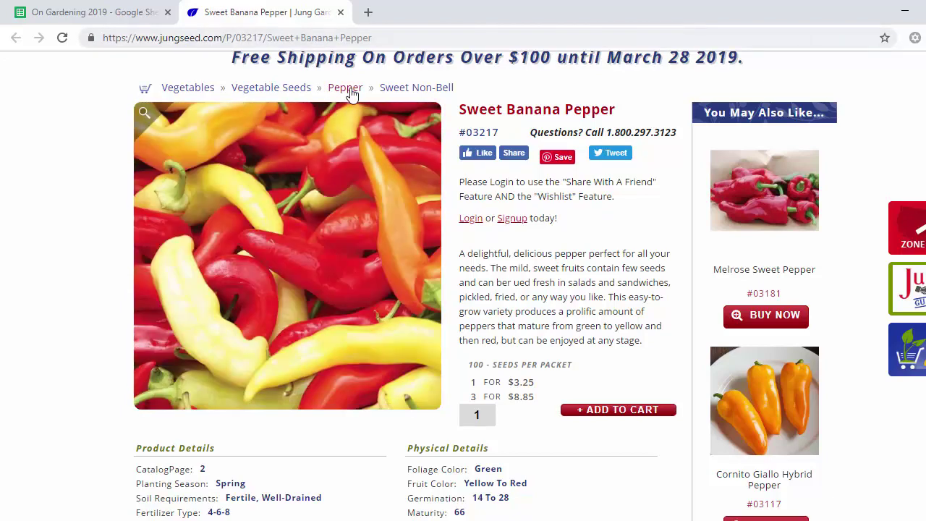
left_click(340, 13)
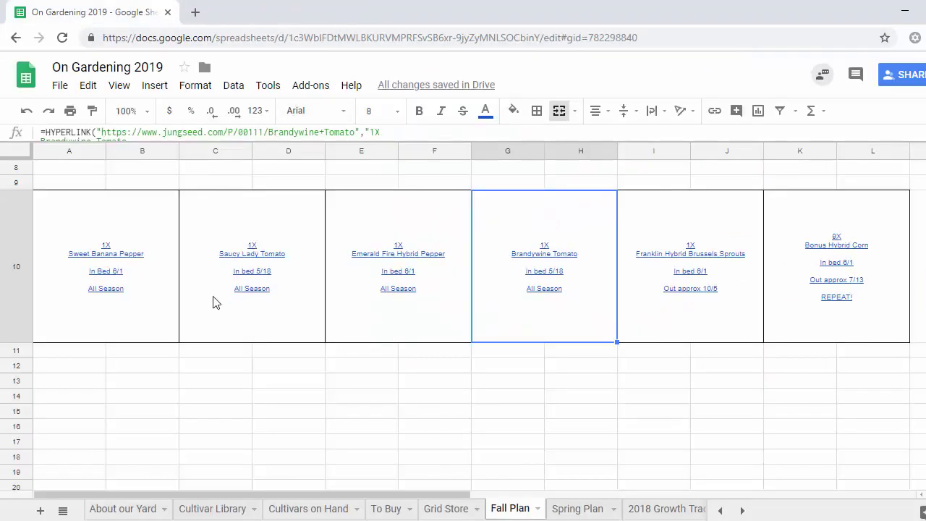
Step: Read the Saucy Lady Tomato page linked from the row 10 cell, then return to the Fall Plan
mouse_move(256, 257)
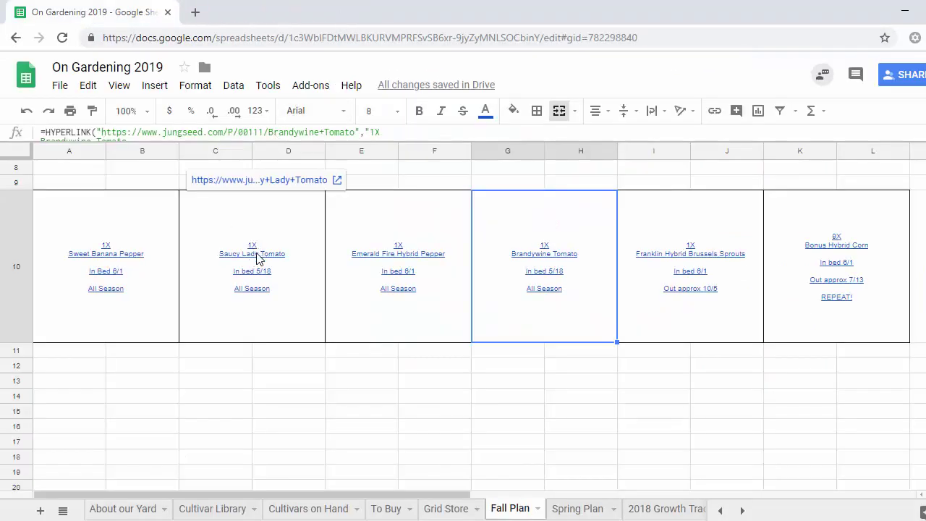
left_click(280, 189)
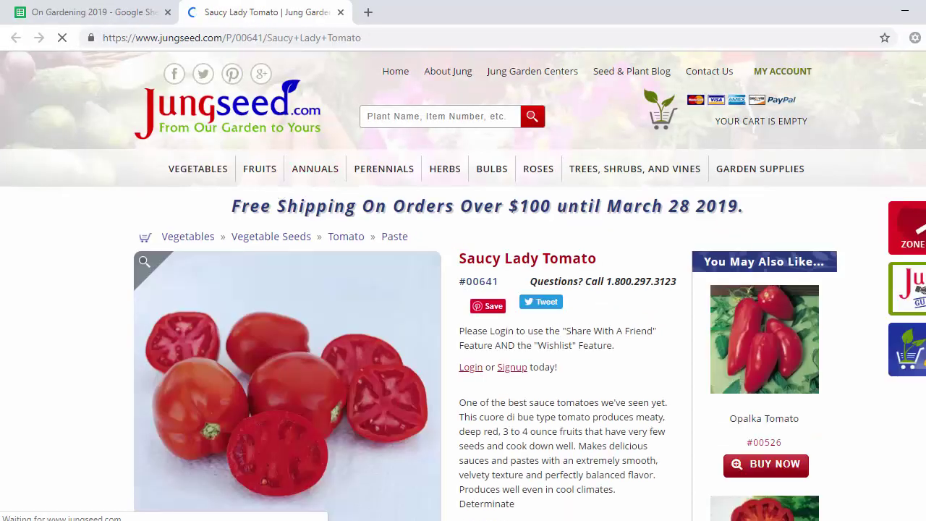
scroll(280, 189, "down", 2)
scroll(280, 189, "down", 1)
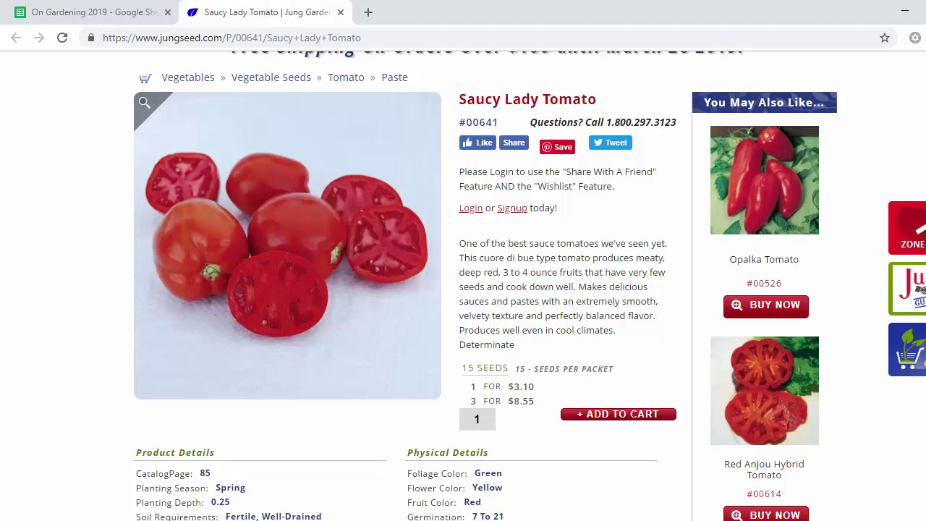
scroll(463, 289, "down", 1)
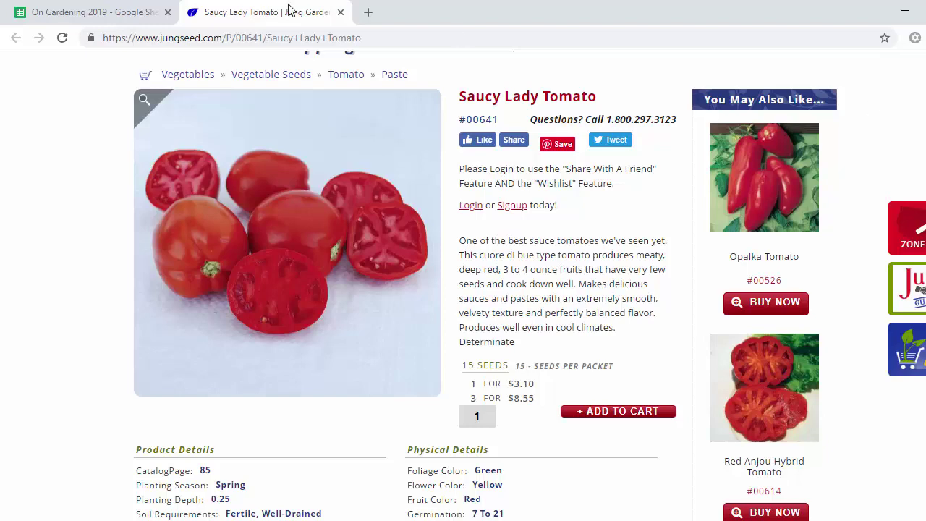
left_click(122, 6)
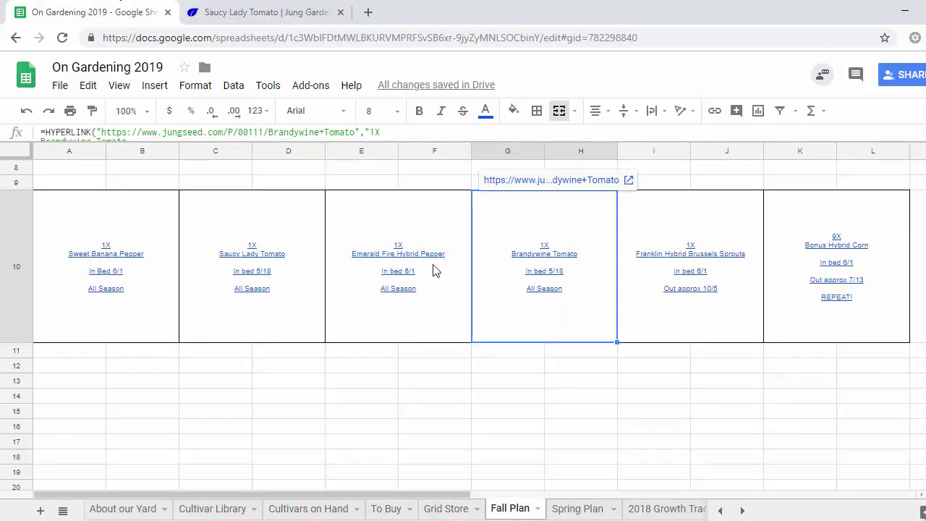
Step: Read the Emerald Fire Hybrid Pepper page linked from row 10, then close it and the Saucy Lady Tomato page
mouse_move(418, 264)
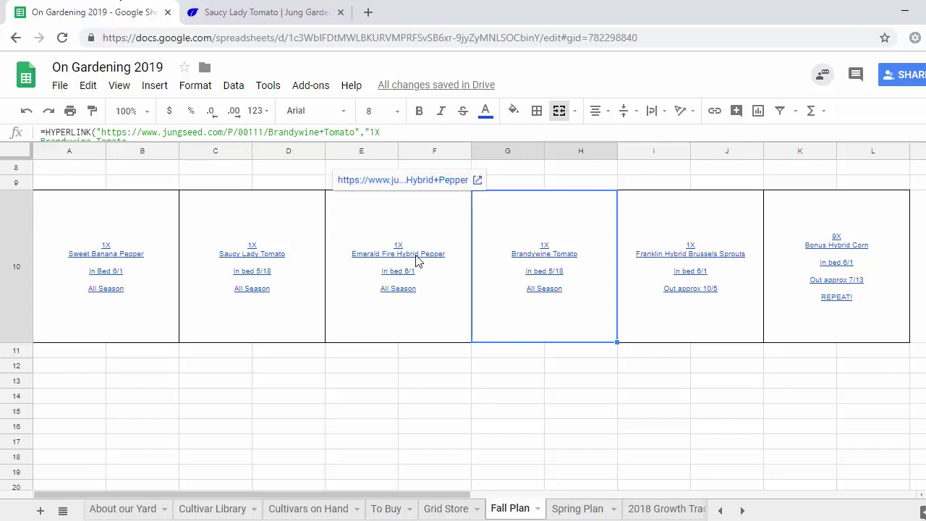
left_click(382, 181)
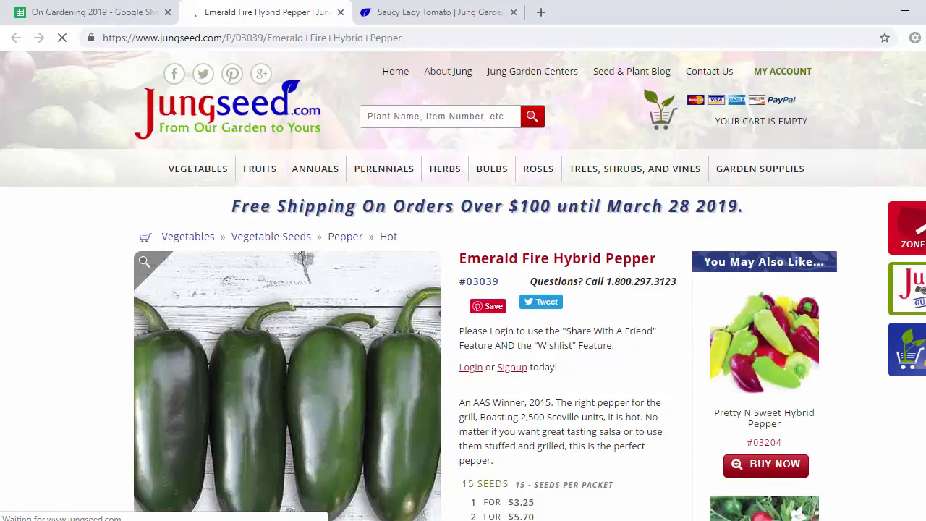
scroll(463, 286, "down", 1)
scroll(463, 286, "down", 1)
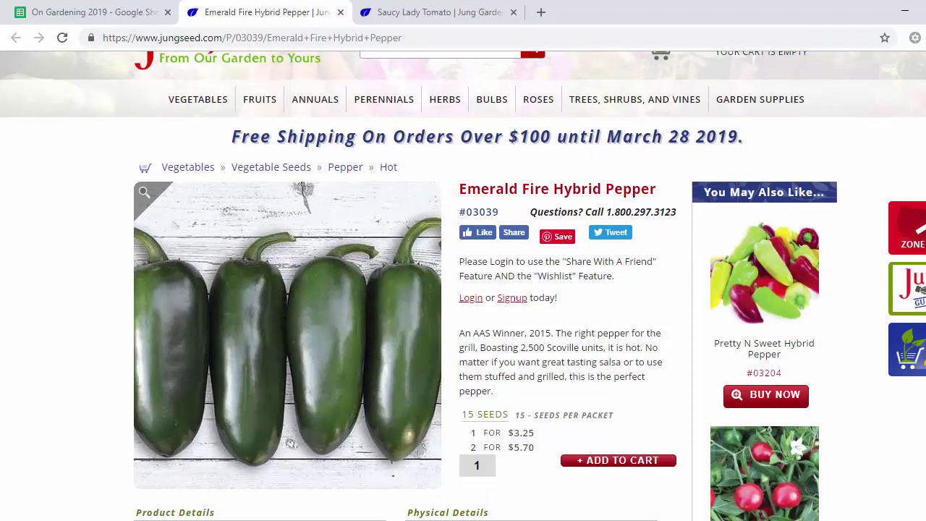
scroll(463, 286, "down", 1)
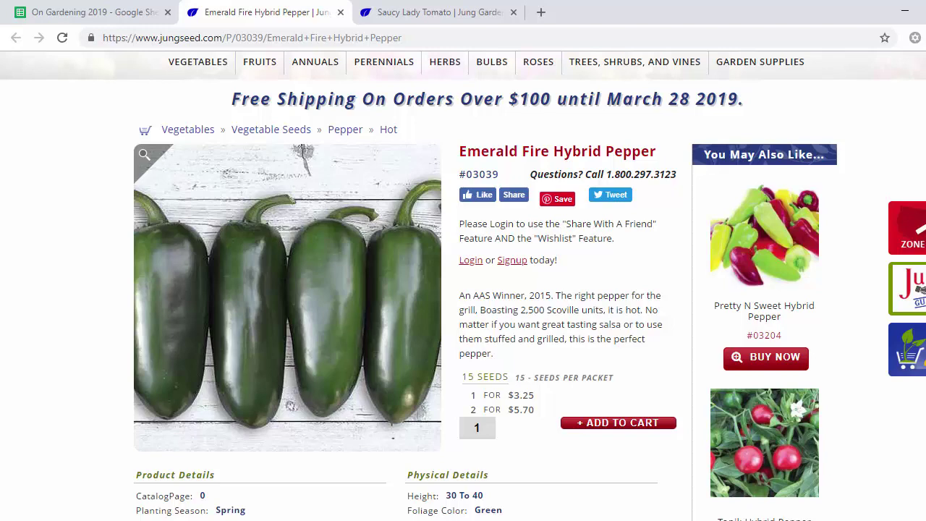
left_click(340, 15)
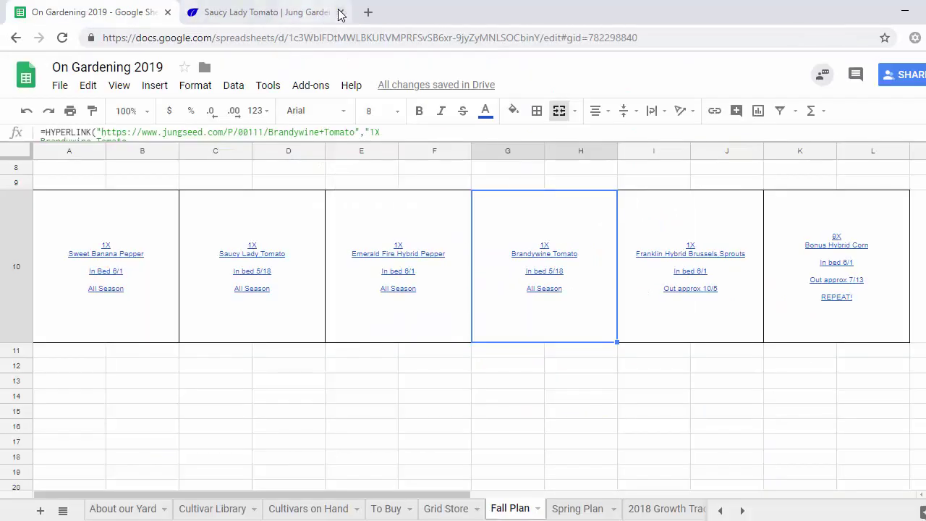
left_click(340, 15)
Step: Open the Brandywine Tomato page linked from cell G10, read its description, then close it
mouse_move(558, 255)
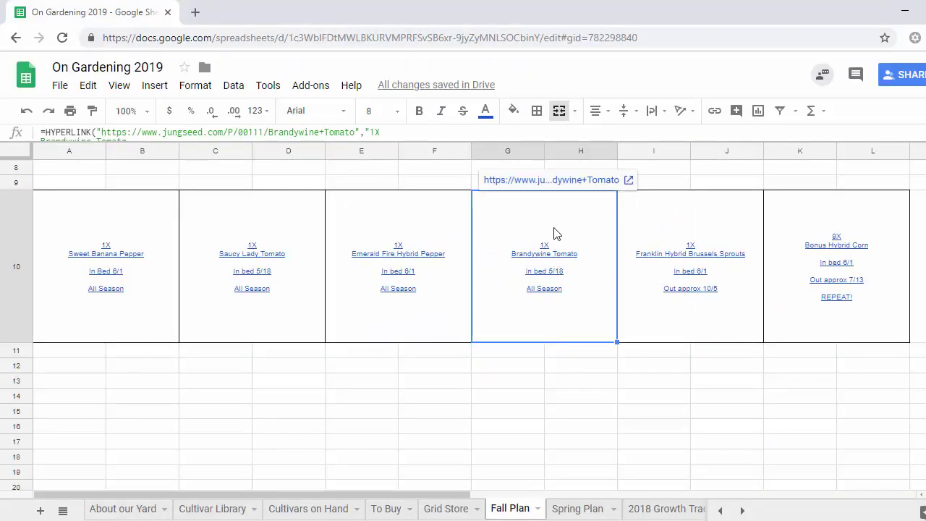
left_click(546, 187)
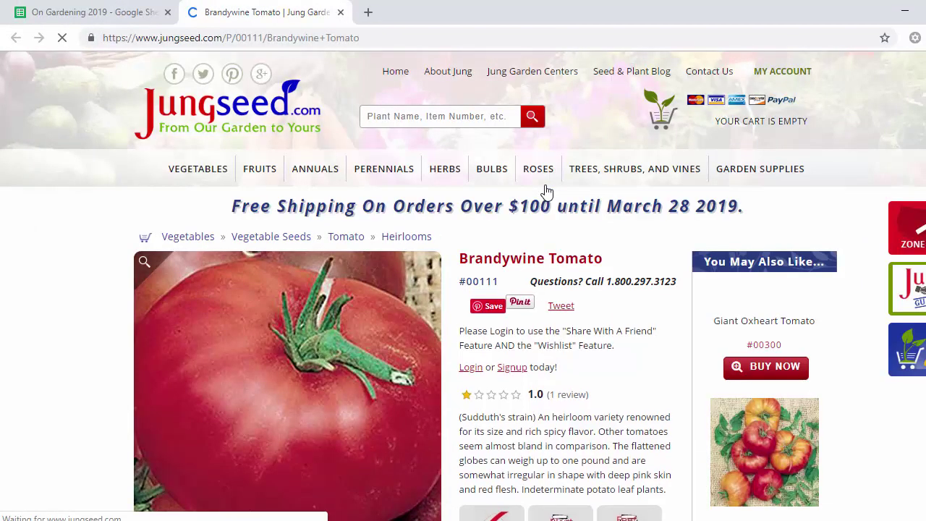
scroll(463, 290, "down", 2)
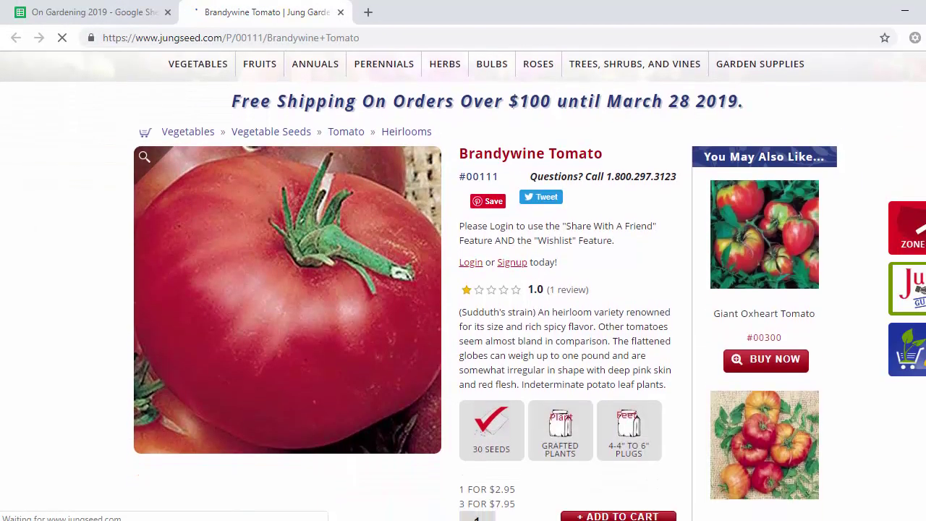
scroll(463, 289, "down", 1)
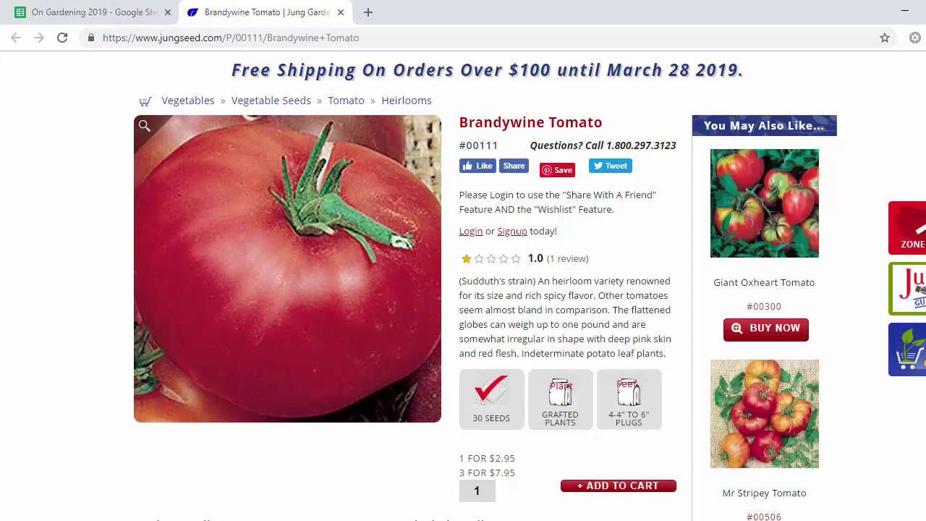
left_click(341, 13)
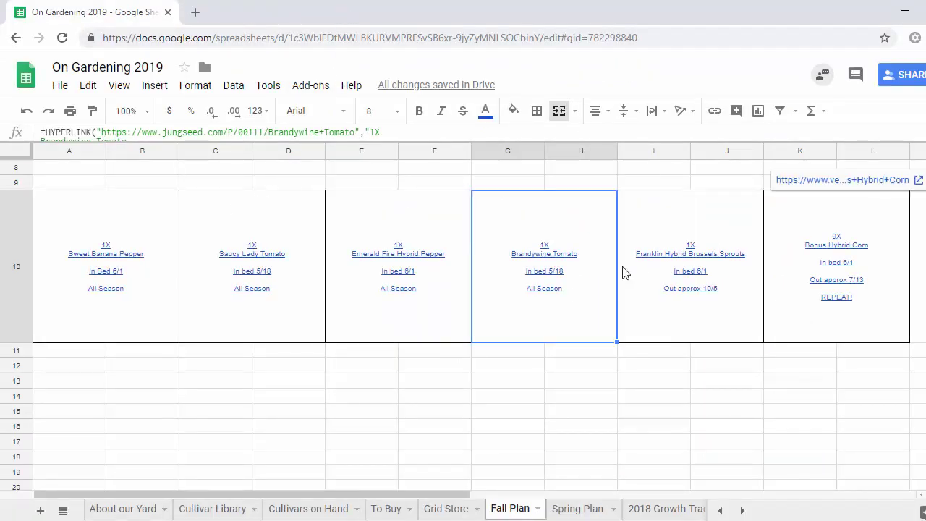
mouse_move(535, 258)
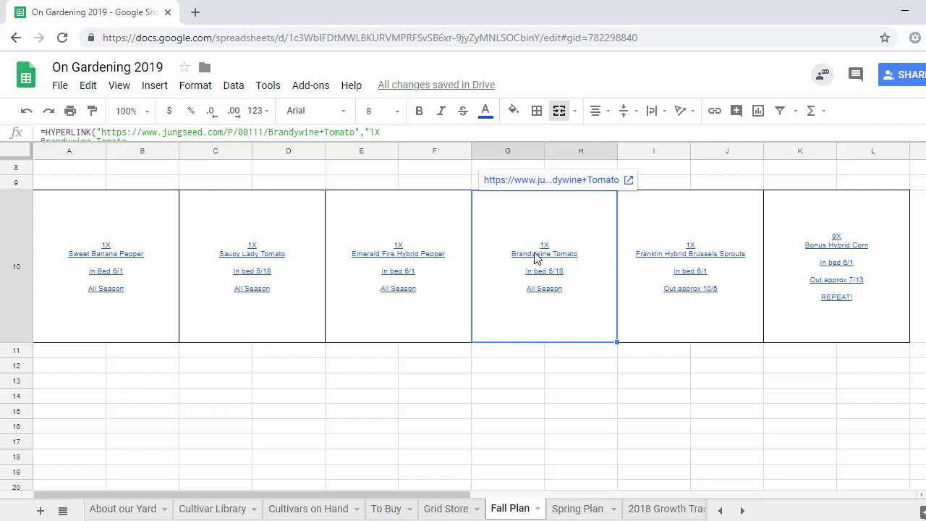
Step: Examine the description and maturity details on the Franklin Hybrid Brussels Sprouts page linked from cell I10, then return to the Fall Plan
mouse_move(693, 250)
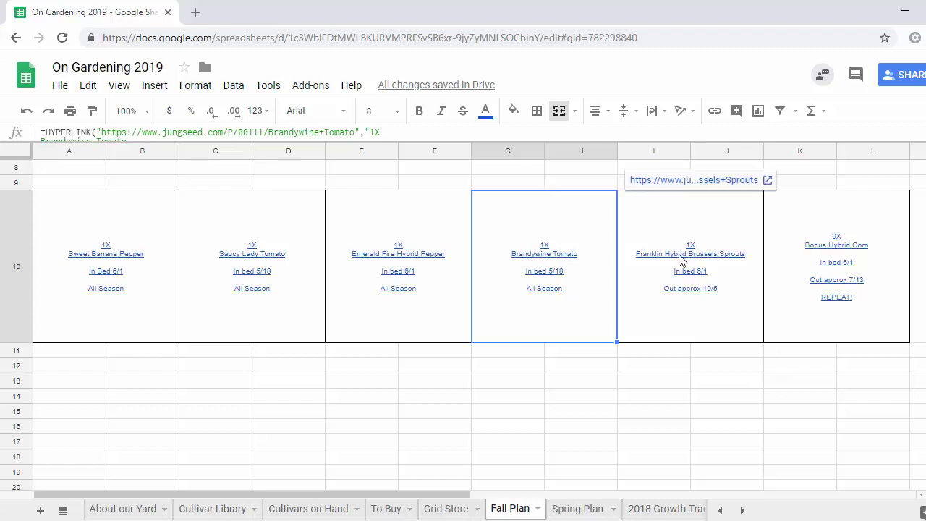
left_click(714, 231)
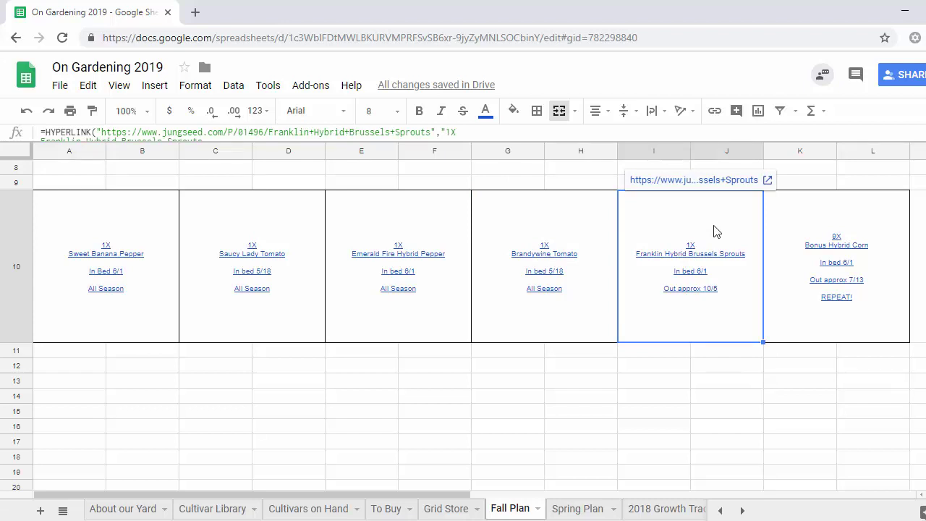
left_click(693, 189)
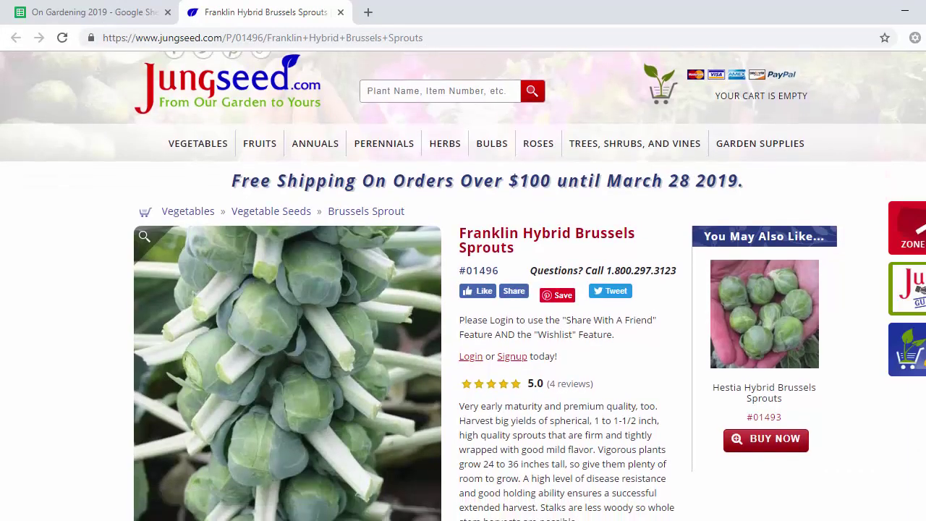
scroll(463, 286, "down", 2)
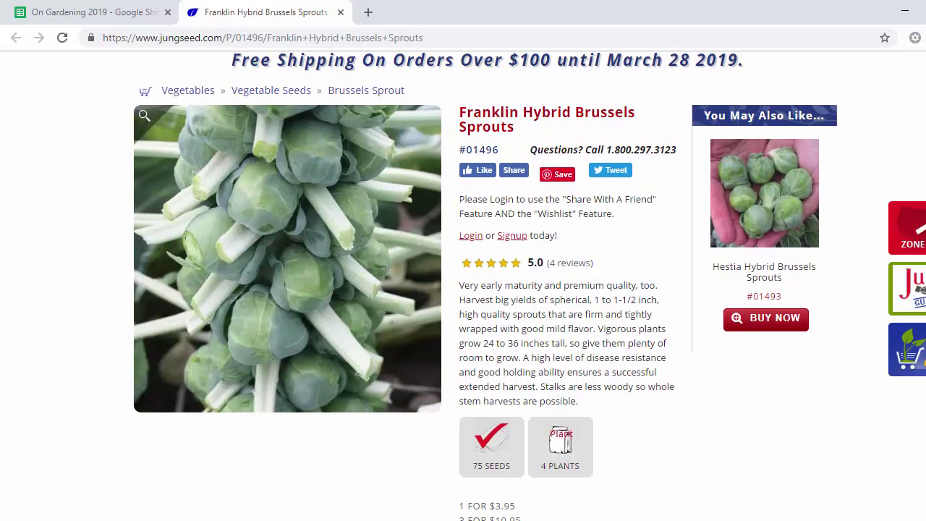
scroll(463, 289, "down", 1)
scroll(463, 289, "down", 3)
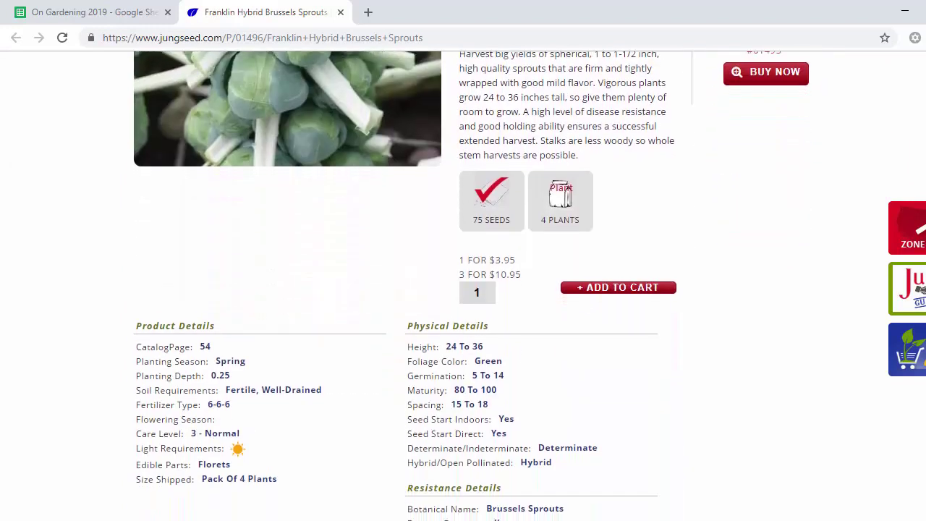
scroll(463, 289, "down", 2)
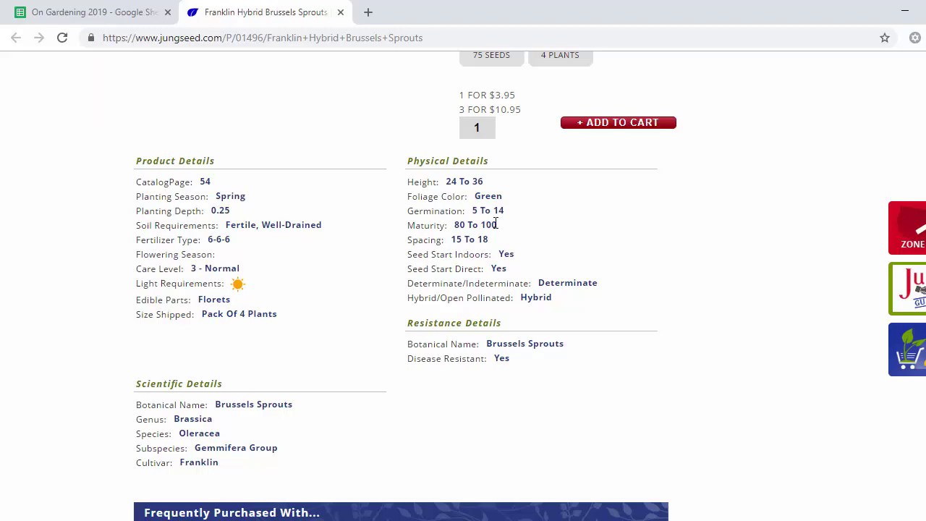
scroll(463, 290, "up", 6)
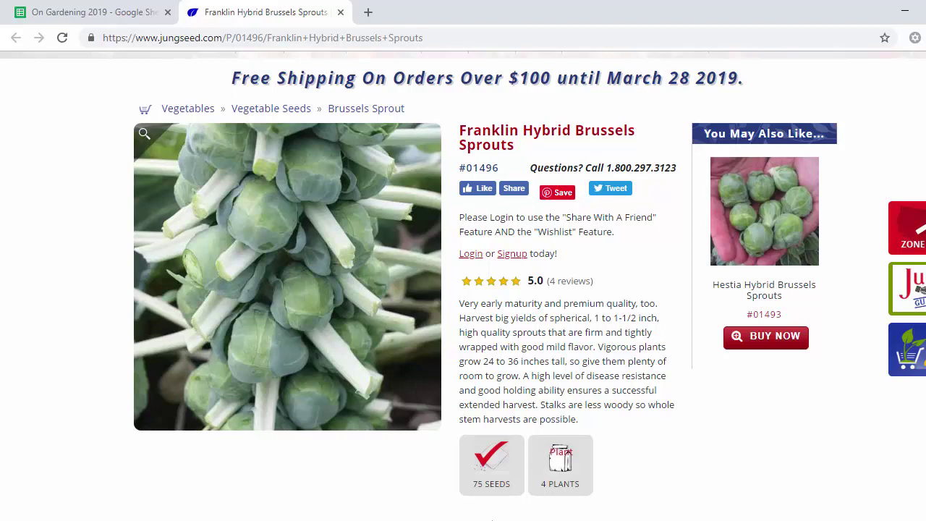
left_click(121, 5)
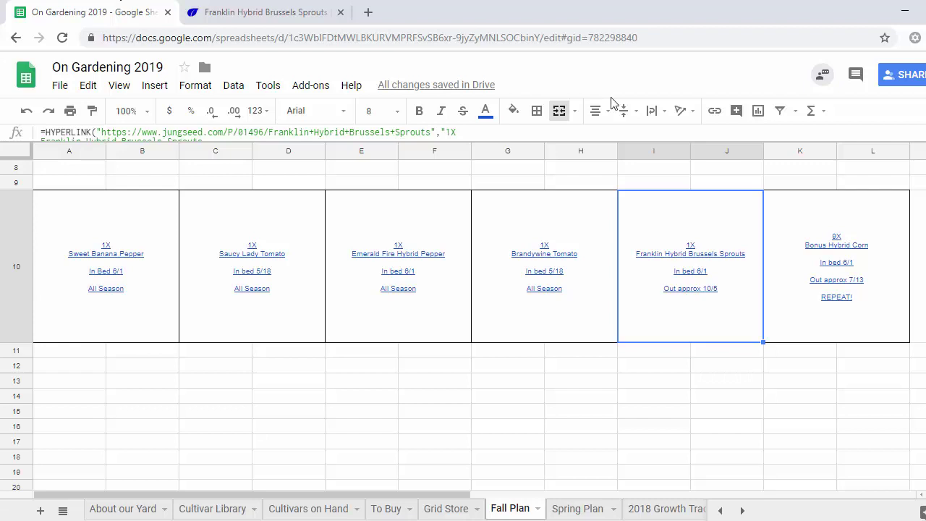
Step: Read the Bonus Hybrid Corn page linked from cell K10, then return to the Fall Plan
left_click(874, 234)
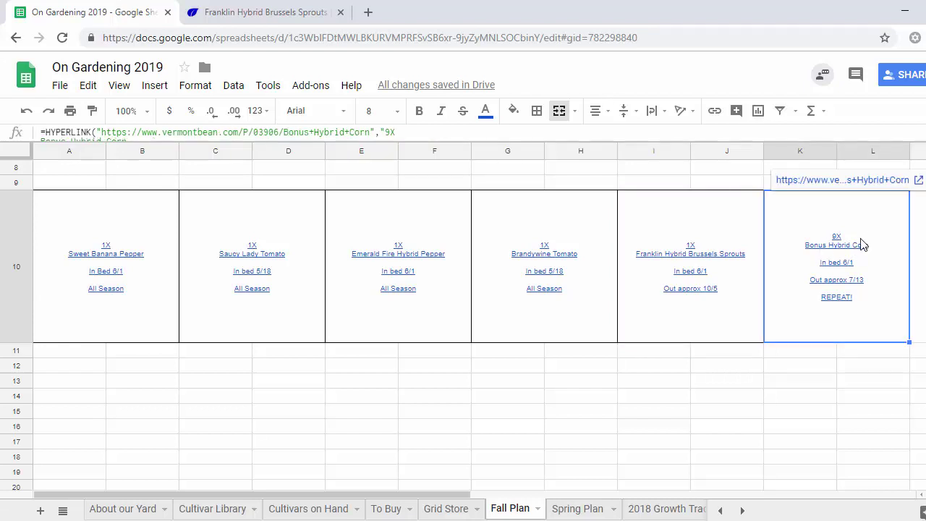
left_click(832, 190)
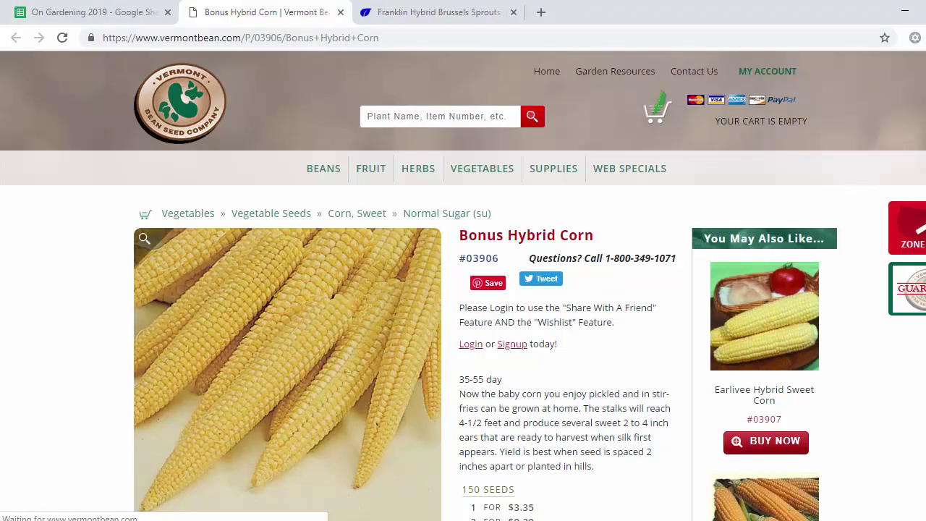
scroll(831, 189, "down", 2)
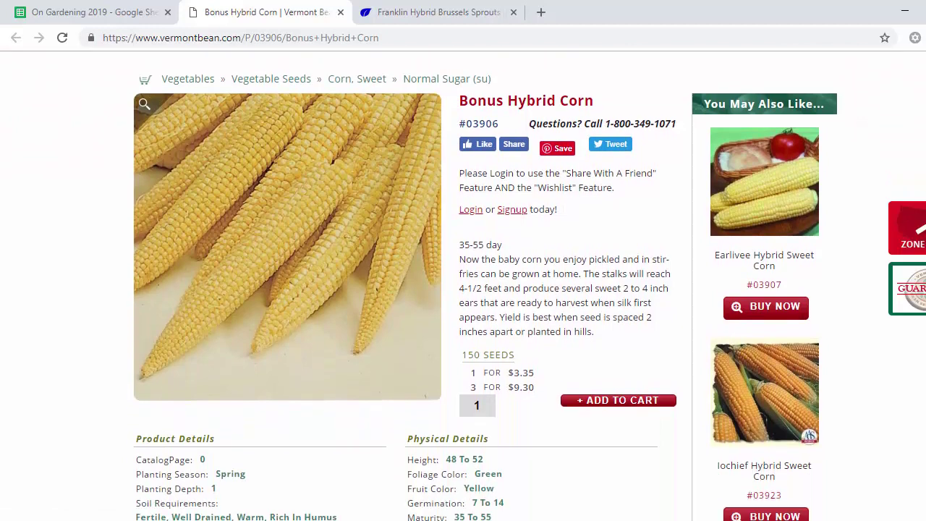
scroll(464, 285, "down", 1)
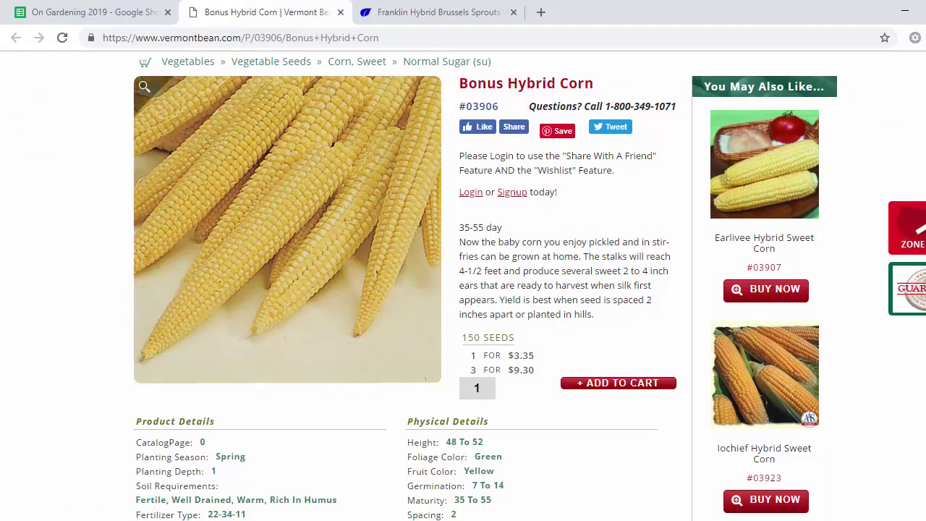
mouse_move(244, 230)
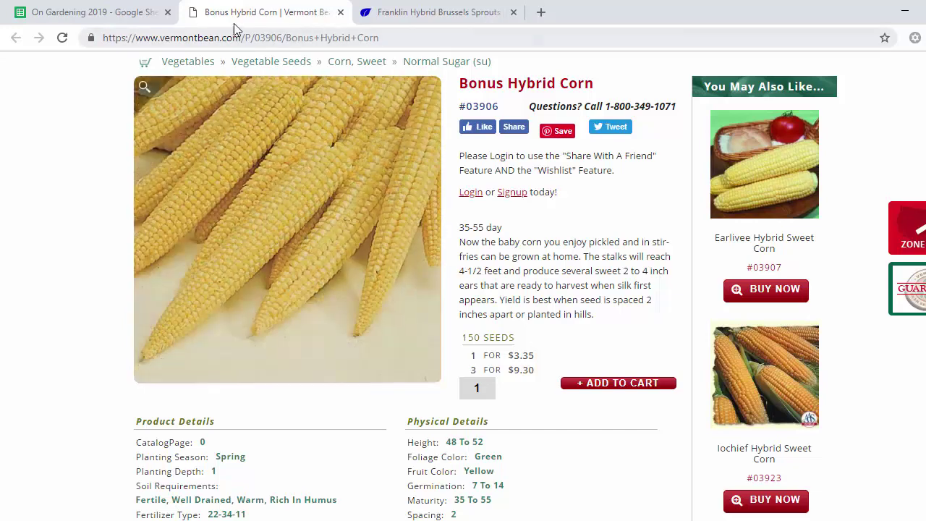
left_click(110, 8)
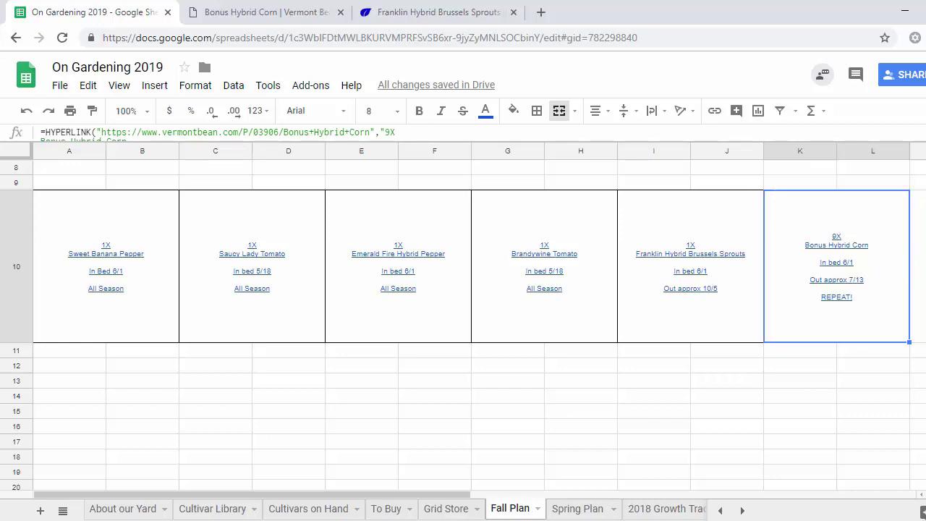
Step: Look over the whole Summer/Fall plan once more, from the trellis rows down to row 10 and back
scroll(463, 340, "up", 5)
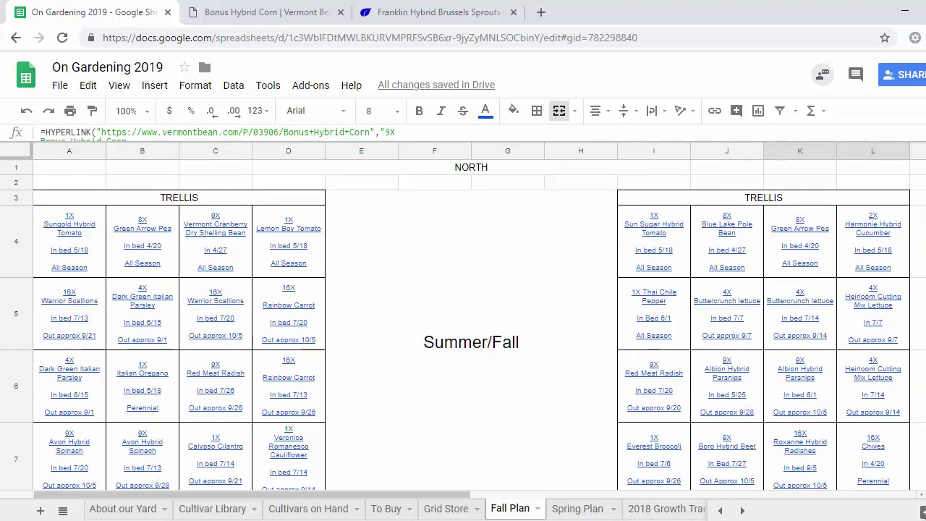
scroll(463, 326, "down", 5)
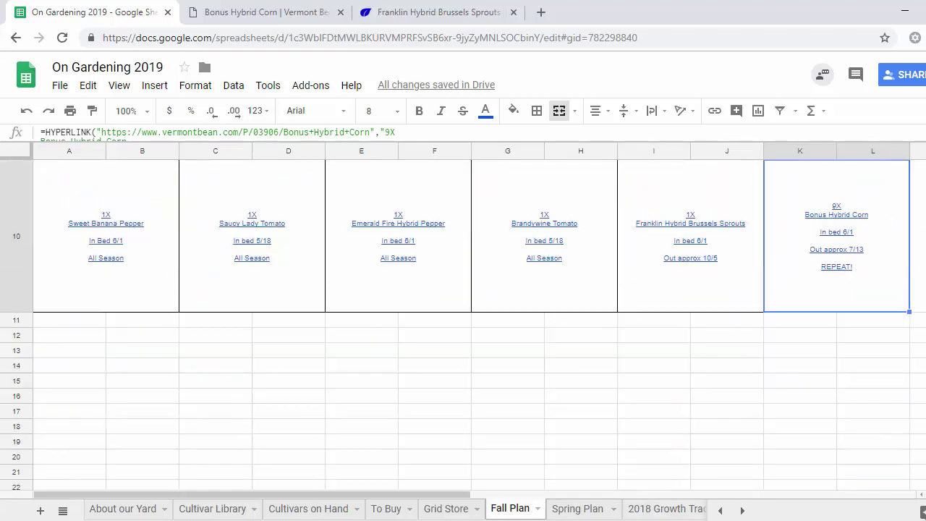
scroll(463, 325, "up", 5)
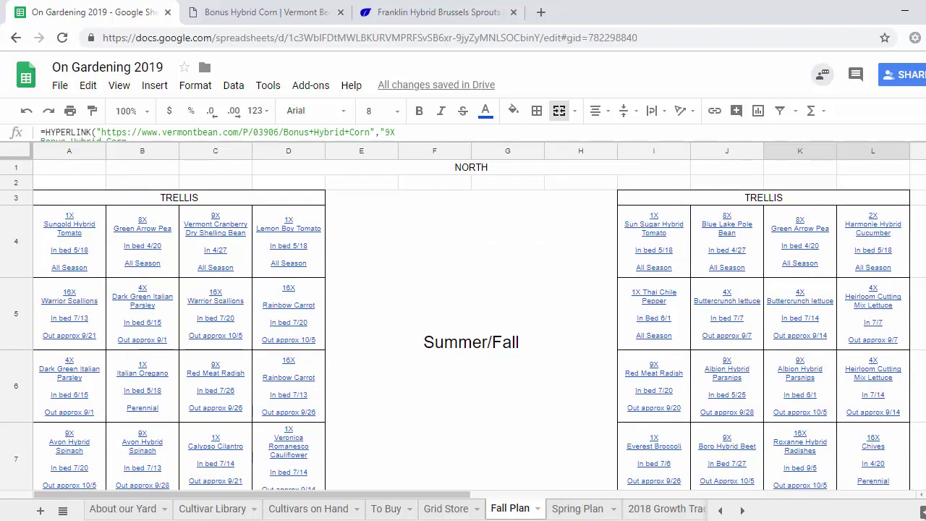